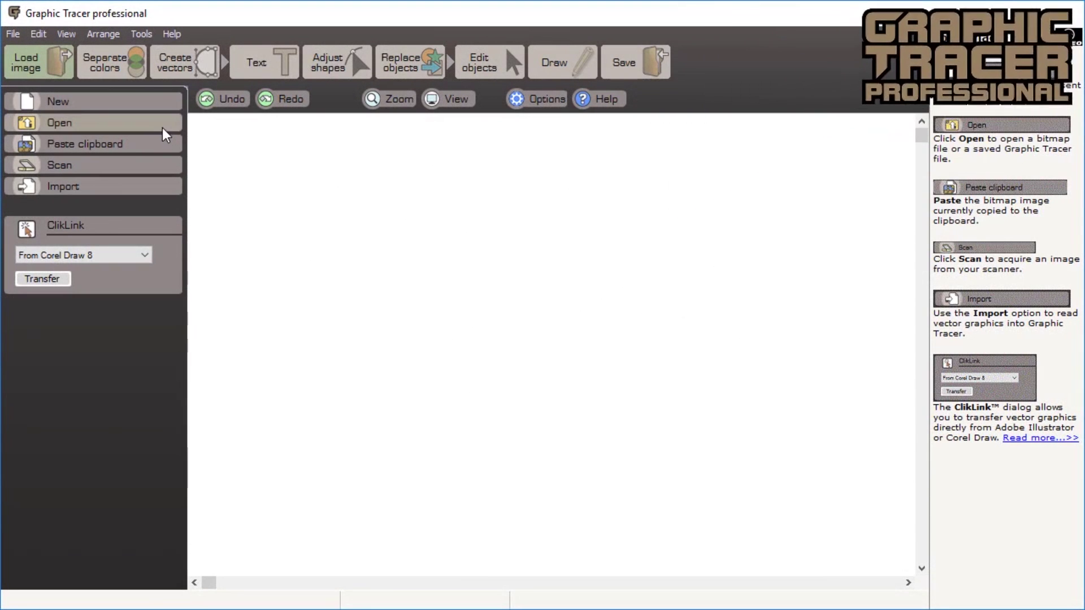
- Open the Running-photo.jpg sample image from the Samples folder
left_click(164, 126)
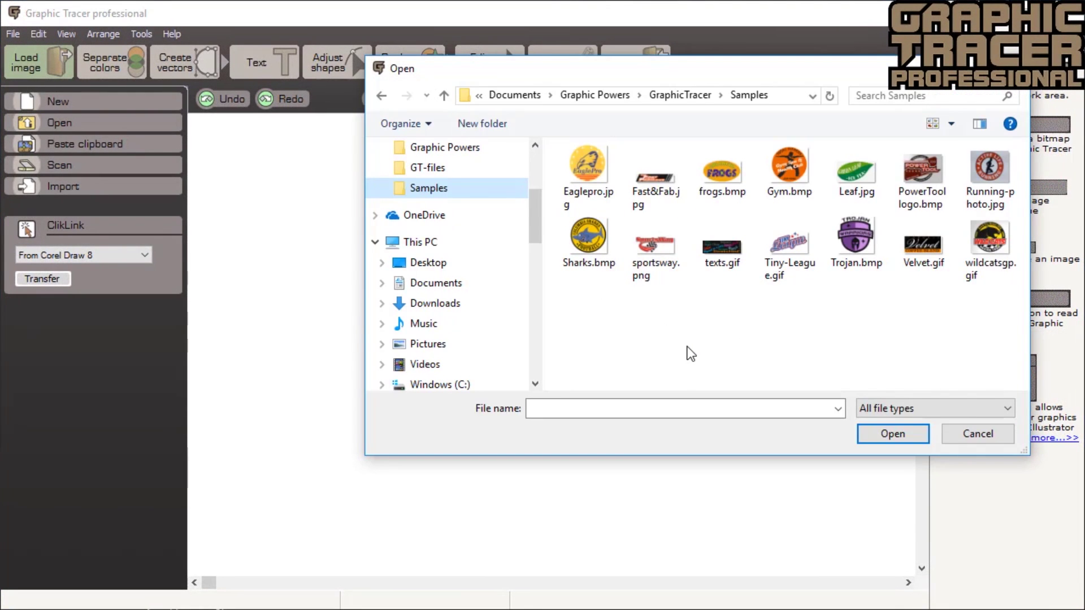
double_click(980, 165)
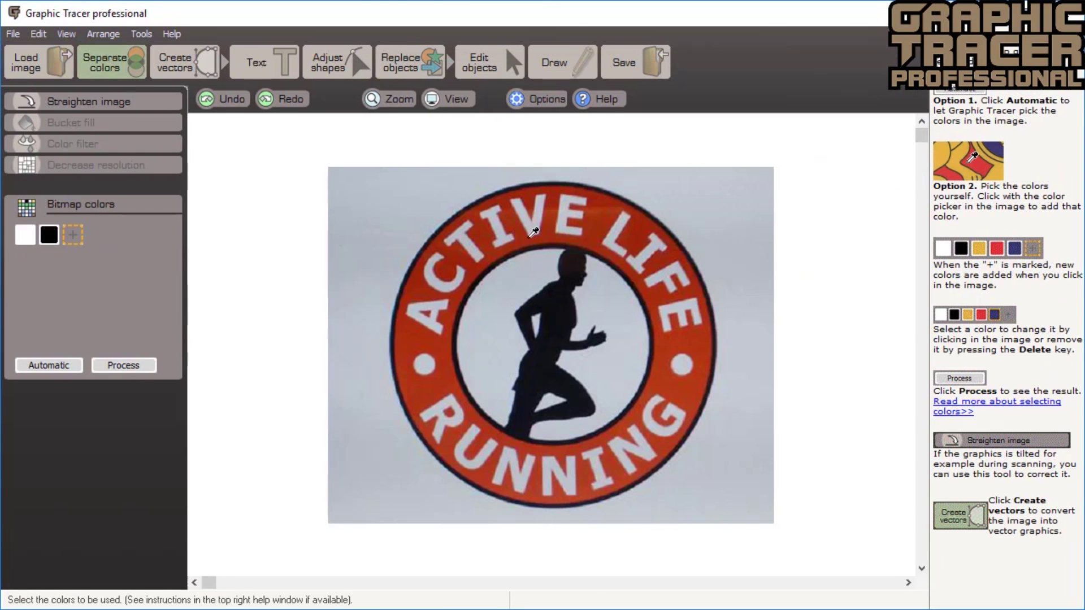
- Add the logo's red, resample white from the background, and reduce the photo to white, black and red
scroll(563, 255, "up", 3)
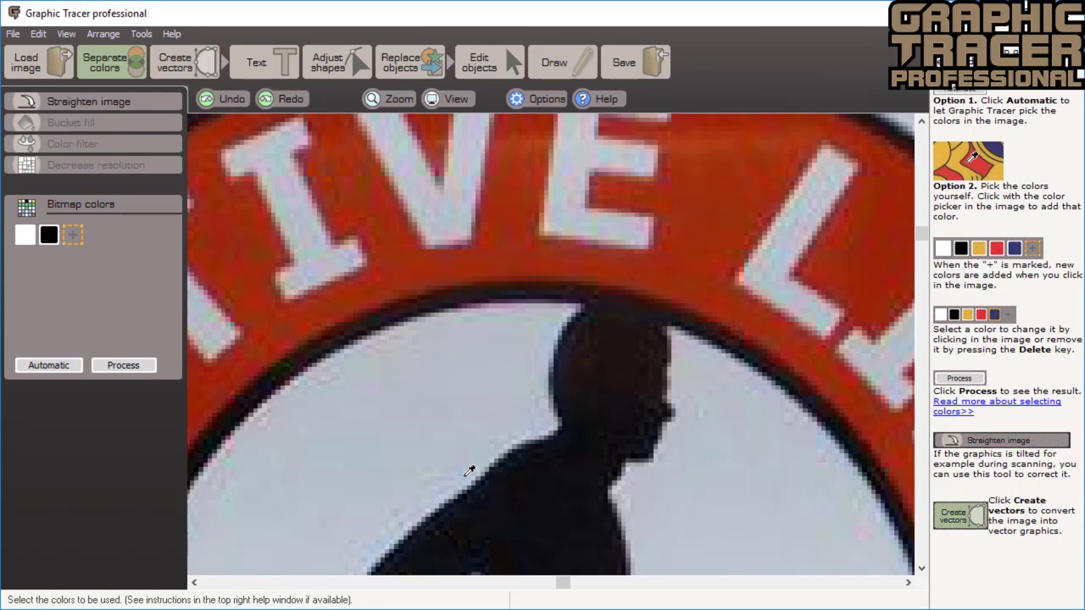
scroll(469, 471, "down", 3)
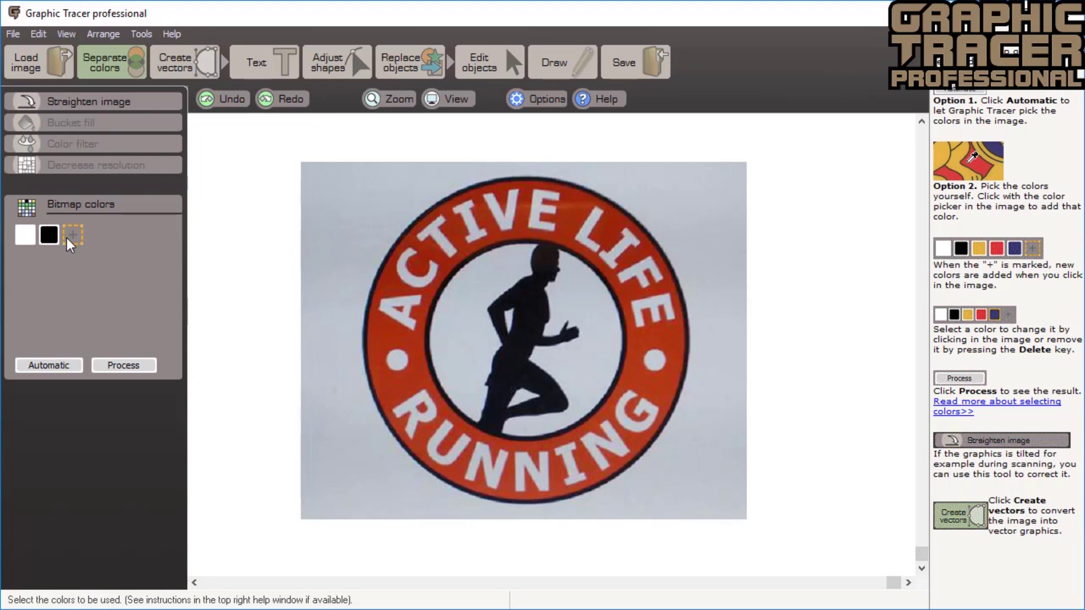
left_click(419, 380)
left_click(28, 239)
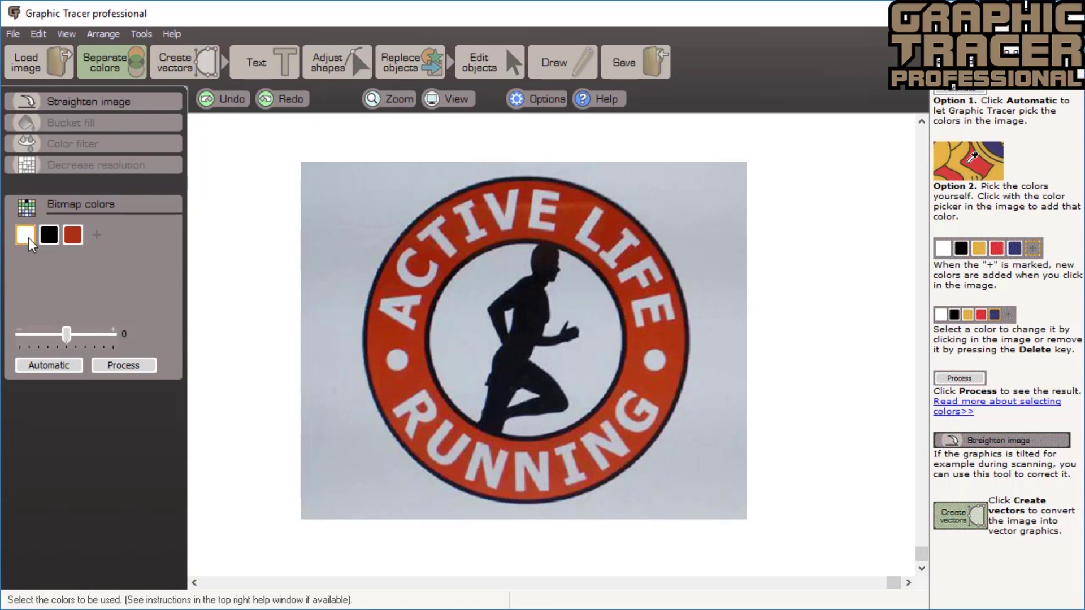
left_click(347, 255)
left_click(141, 365)
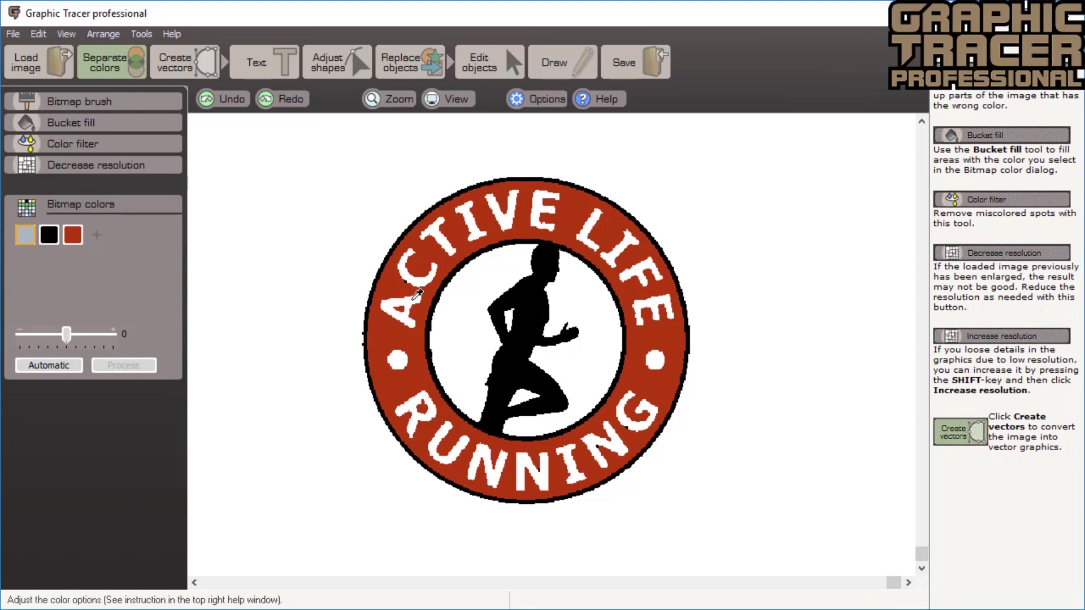
- Use Color filter to remove the black speck beside the letter C
scroll(418, 294, "up", 4)
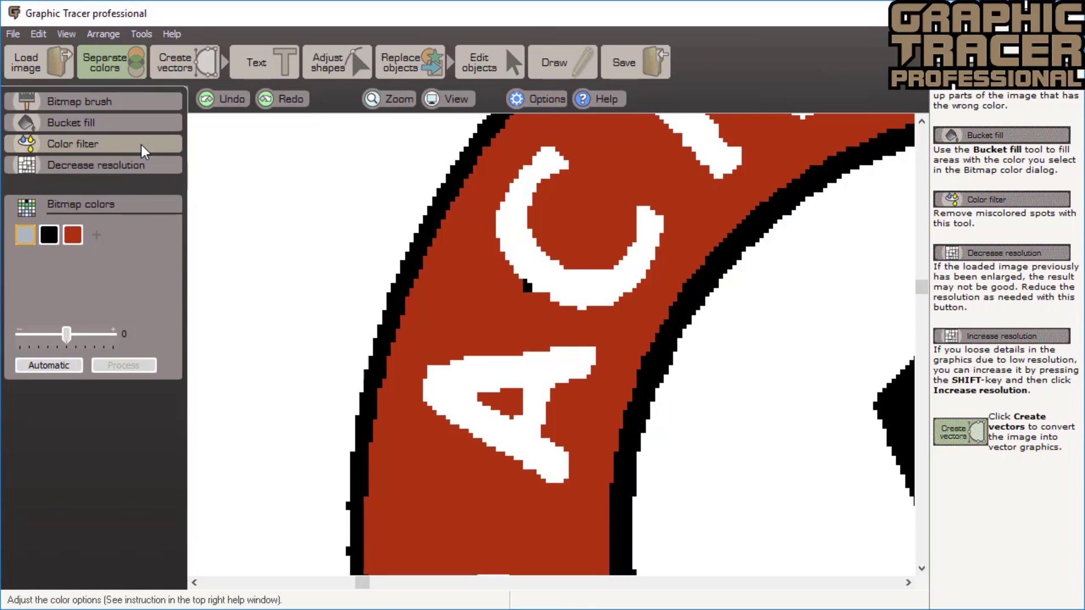
left_click(142, 145)
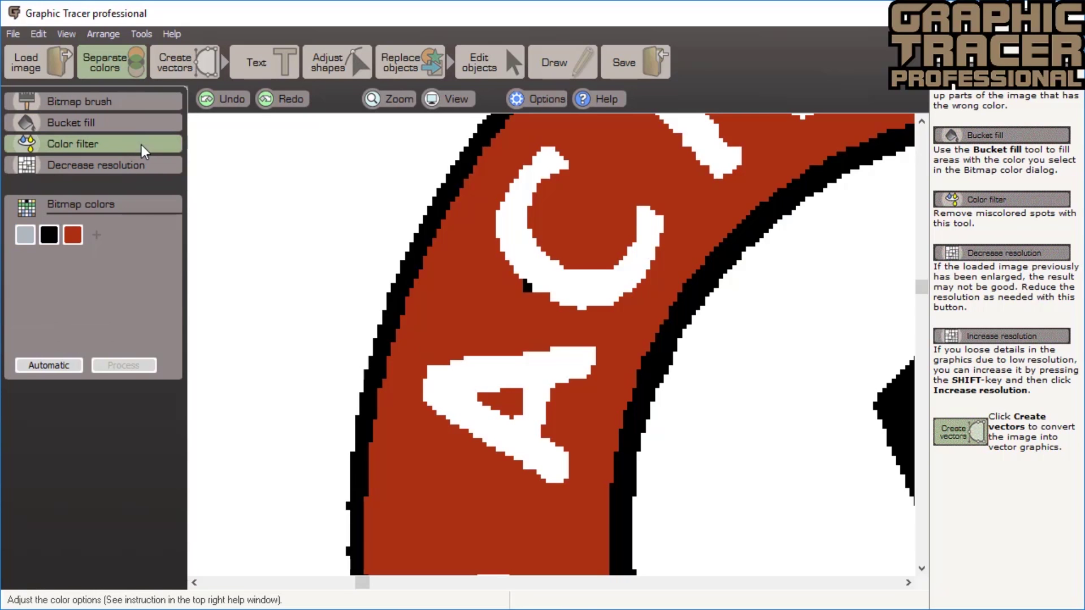
left_click(531, 287)
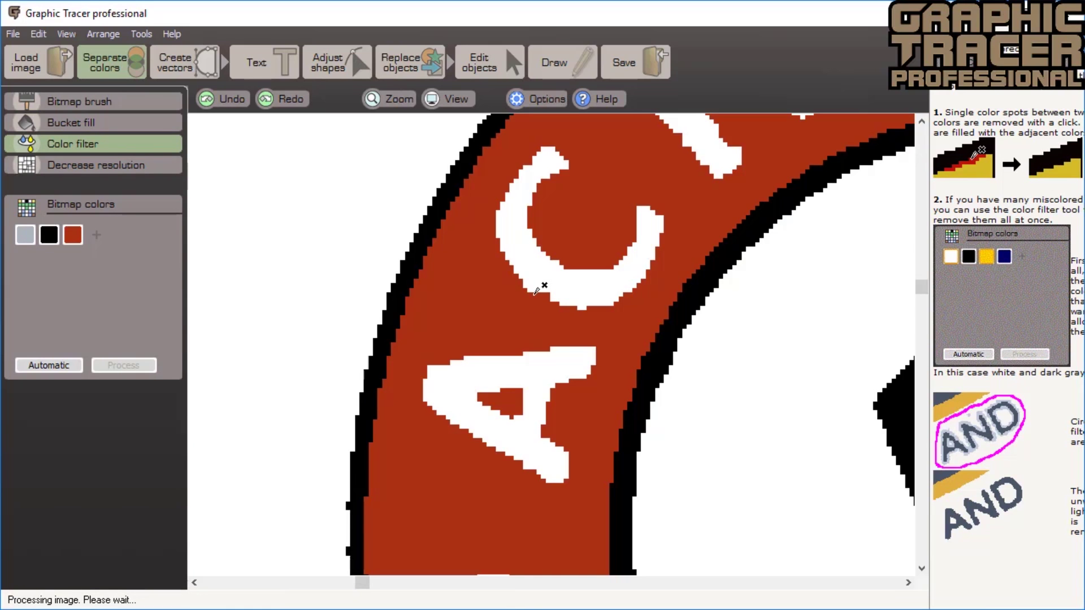
- Filter grey and red specks from around the NING letters, then start vector tracing
scroll(543, 291, "down", 5)
scroll(553, 333, "up", 5)
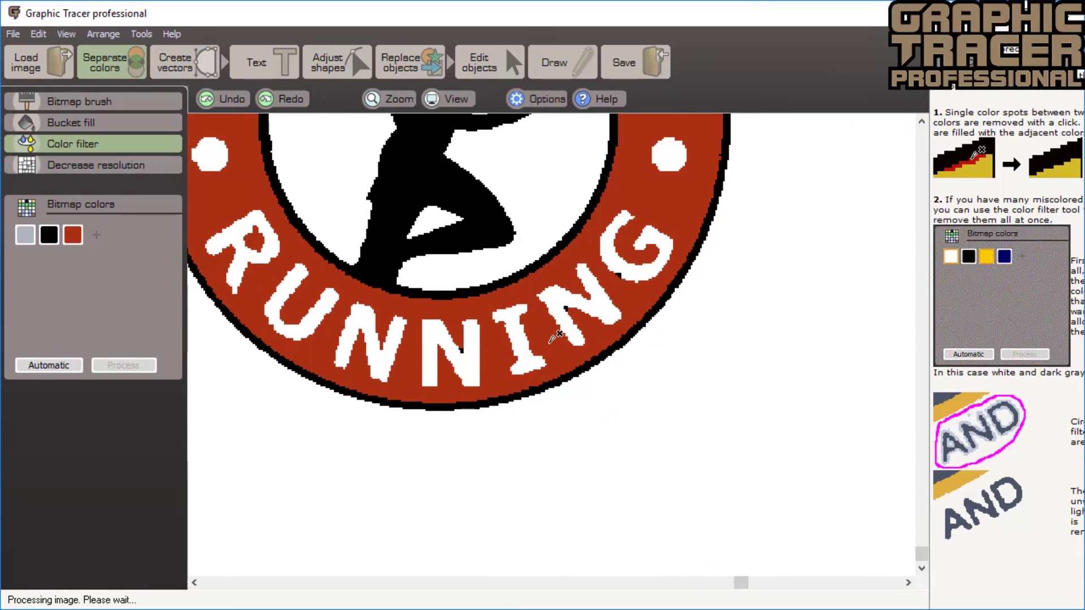
scroll(557, 336, "up", 1)
left_click(74, 234)
left_click(29, 234)
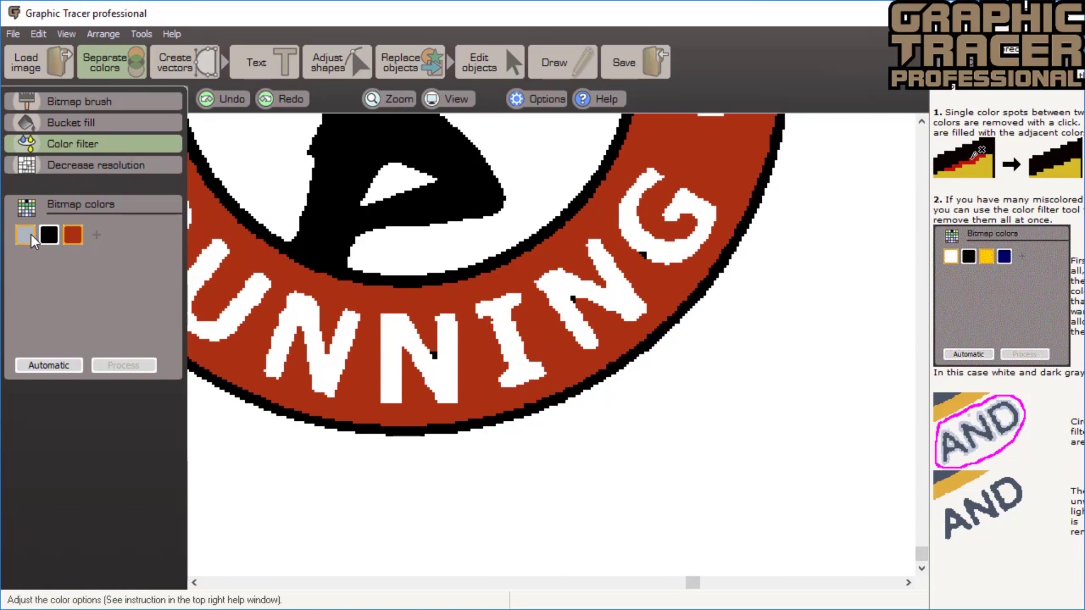
mouse_move(540, 282)
left_mouse_down()
mouse_move(458, 298)
mouse_move(408, 322)
mouse_move(401, 345)
mouse_move(451, 386)
mouse_move(540, 377)
mouse_move(630, 313)
mouse_move(659, 277)
mouse_move(667, 254)
mouse_move(631, 242)
left_mouse_up()
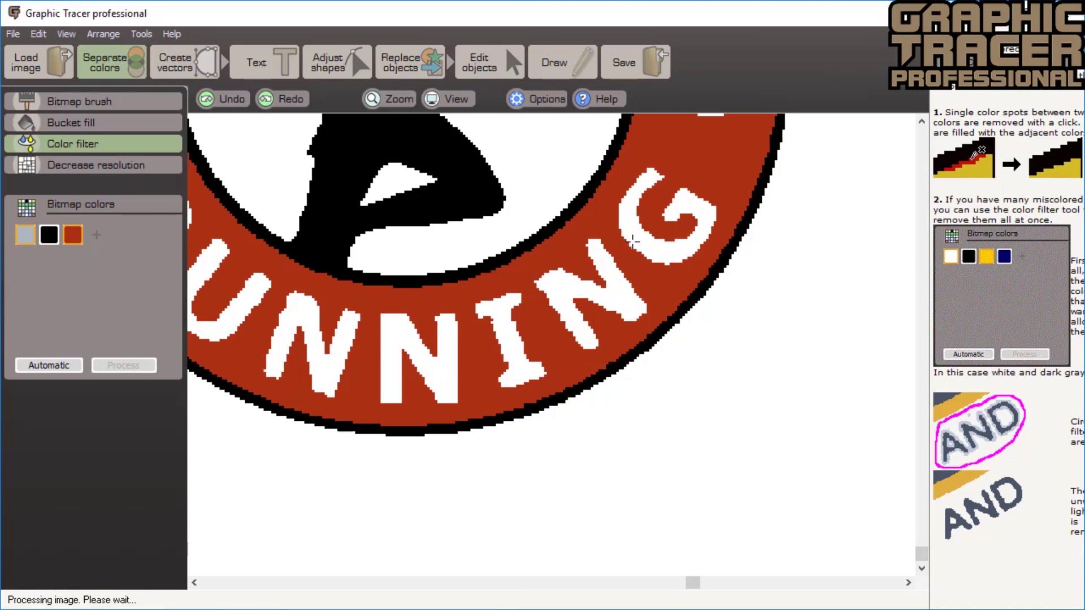
scroll(637, 243, "down", 5)
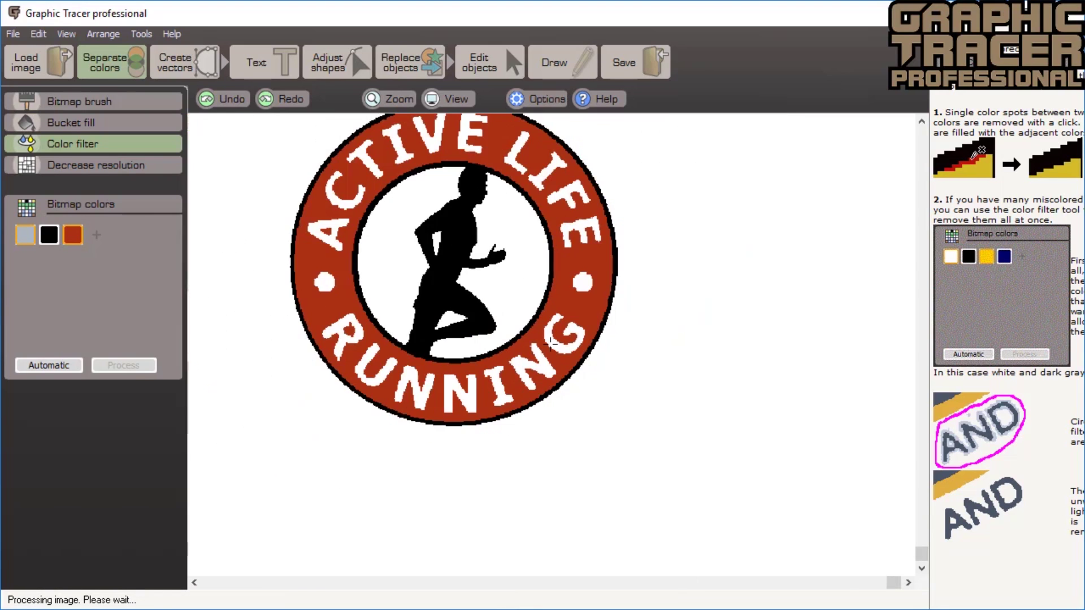
left_click(177, 53)
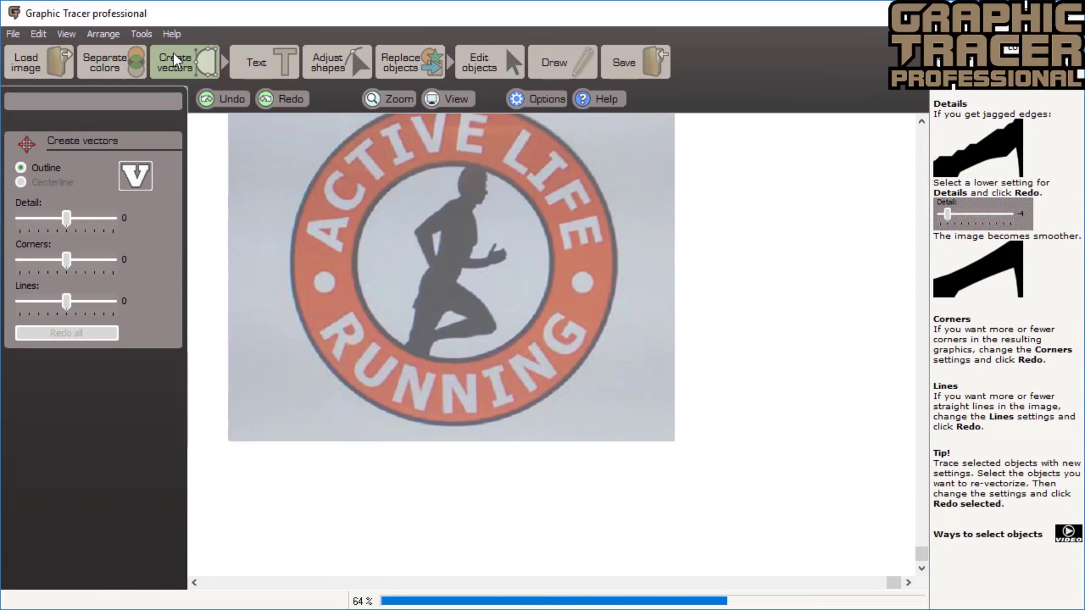
- Zoom in and out on the logo while the vector tracing completes
scroll(550, 344, "up", 4)
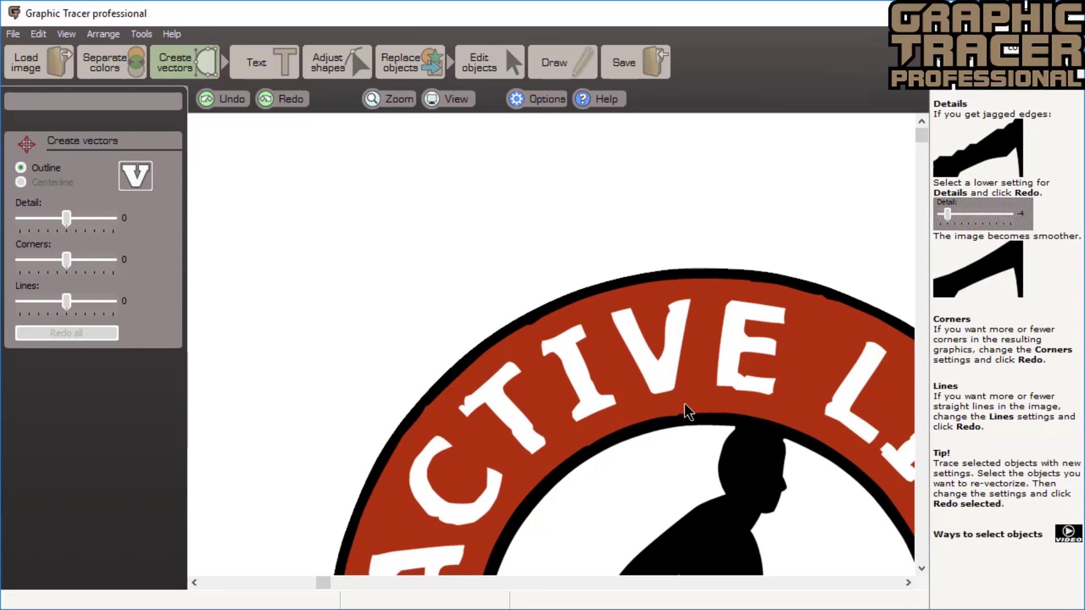
scroll(686, 411, "down", 4)
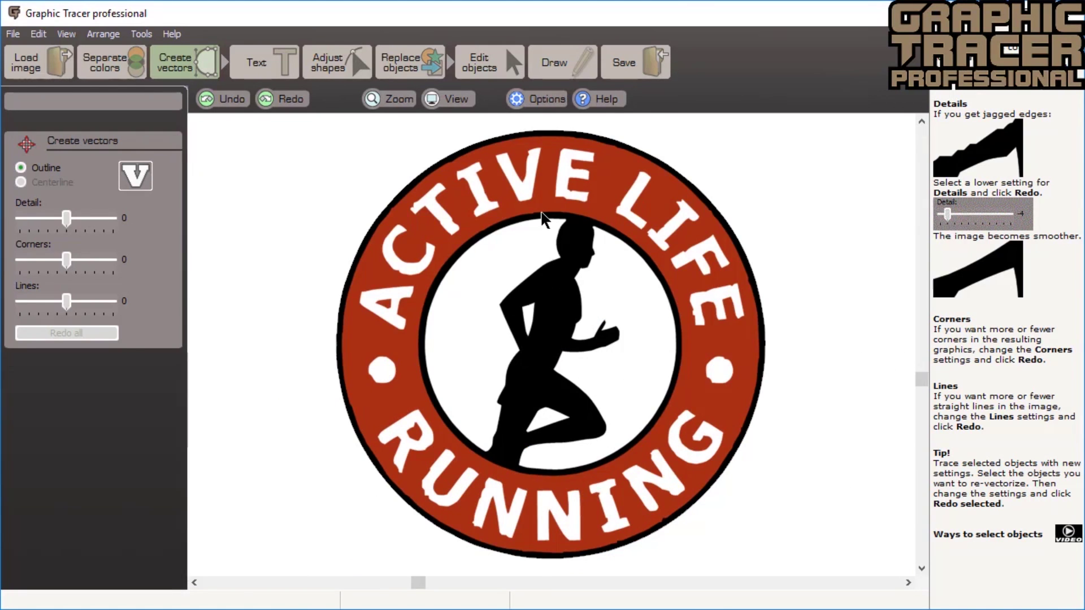
- Select the ACTIVE LIFE letters, fit a Circular arc baseline, split them and identify the font
left_click(282, 65)
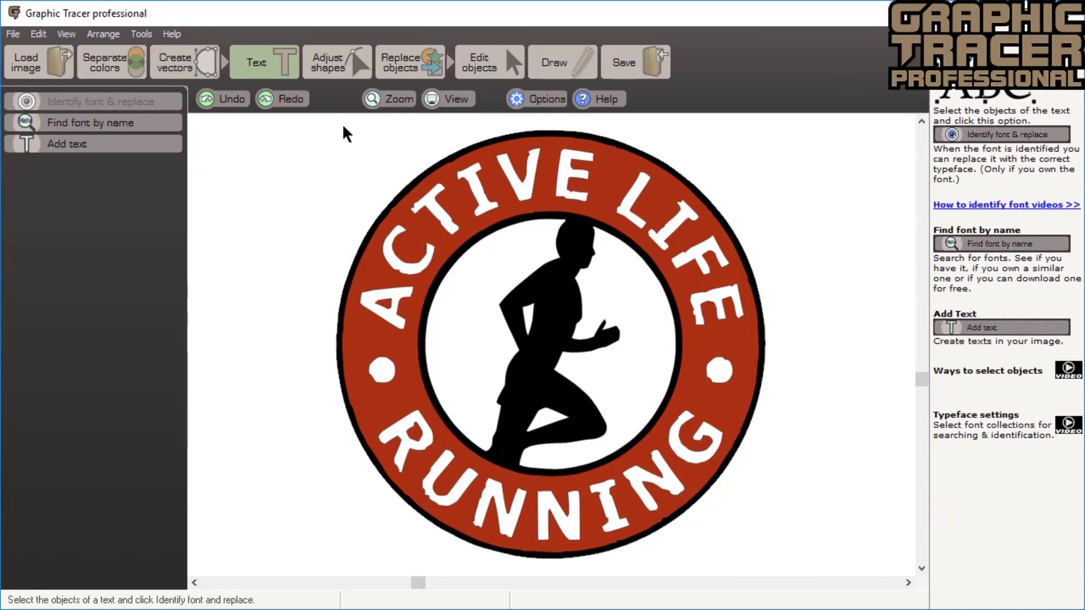
left_click_drag(351, 142, 807, 336)
left_click(154, 101)
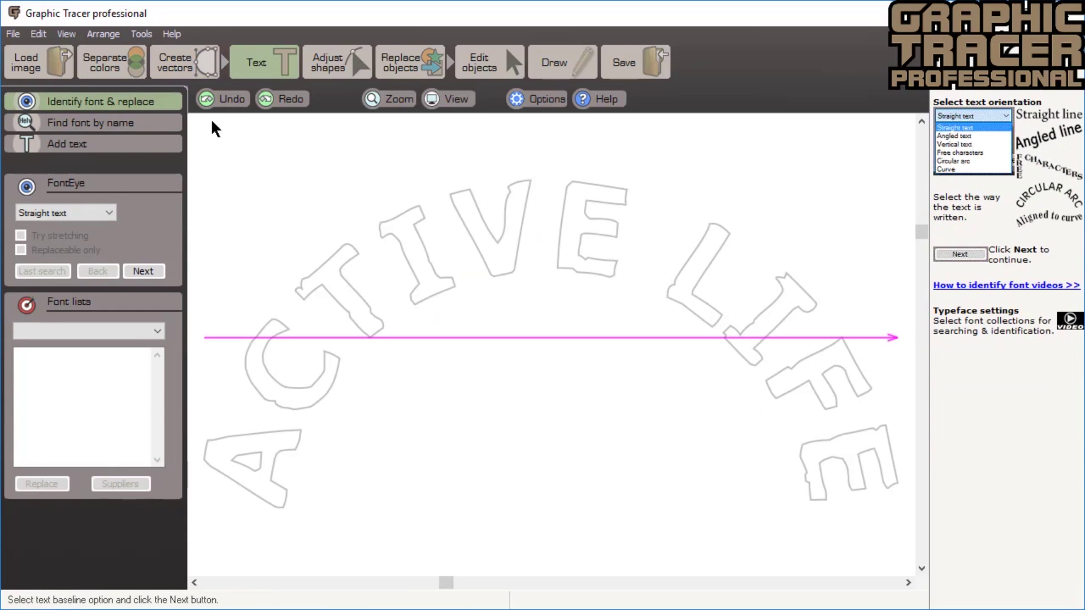
left_click(96, 208)
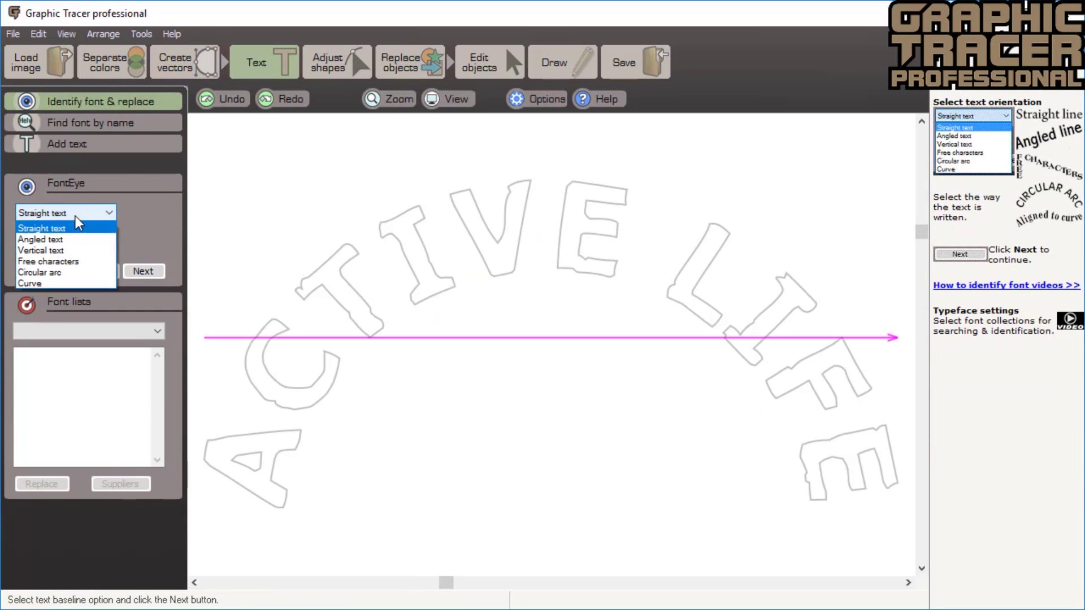
left_click(72, 273)
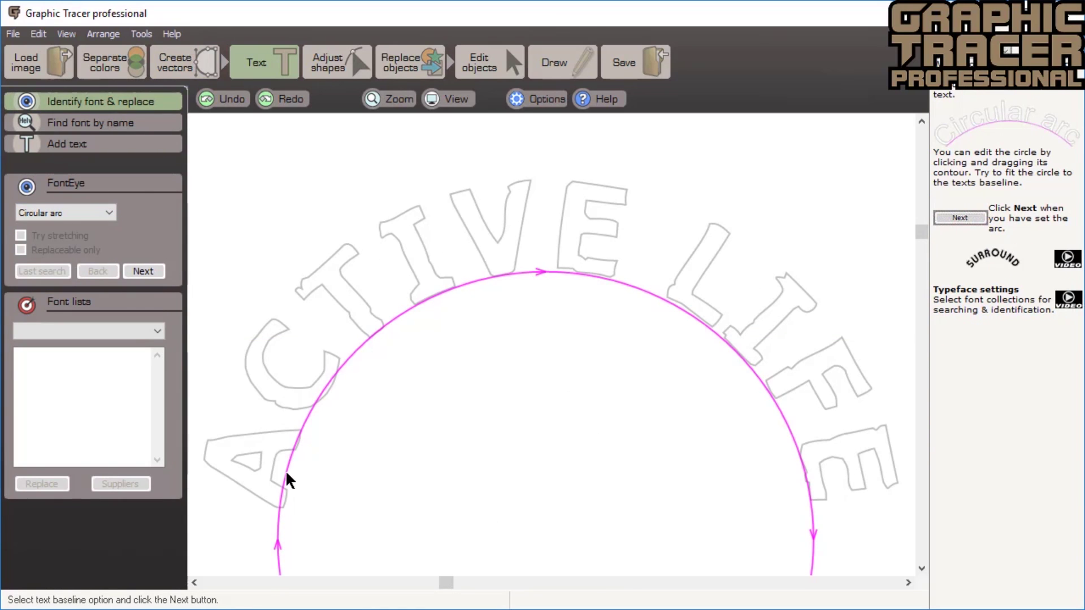
left_click_drag(286, 470, 289, 471)
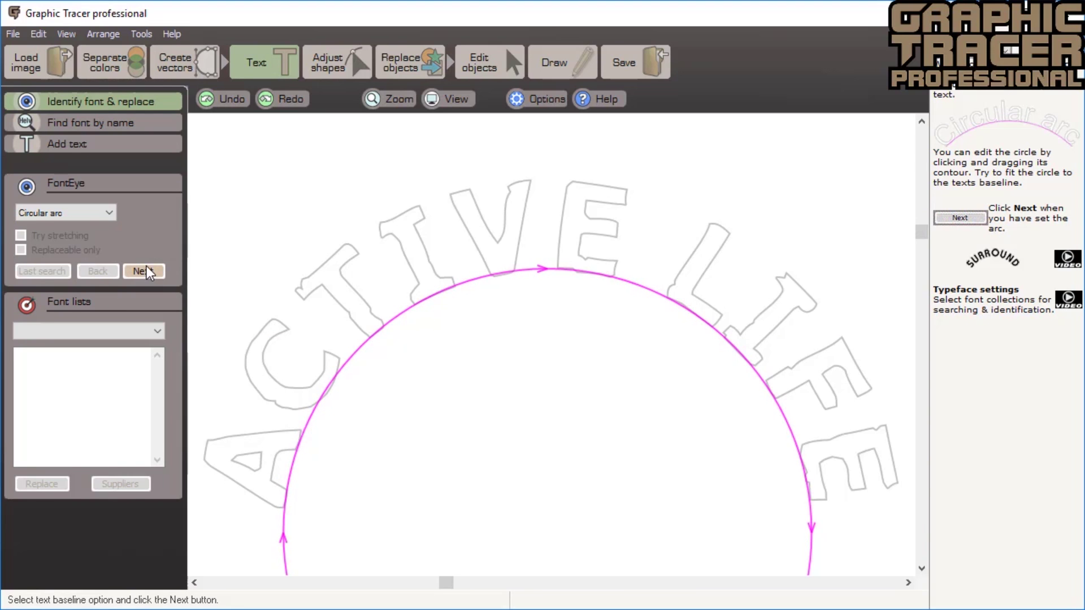
left_click(144, 271)
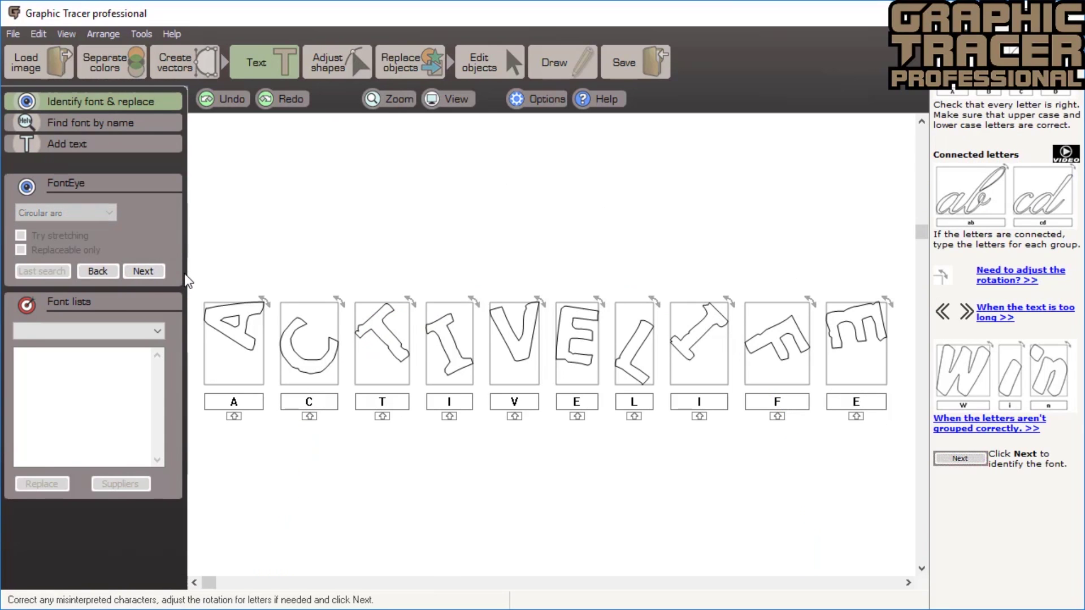
left_click(144, 270)
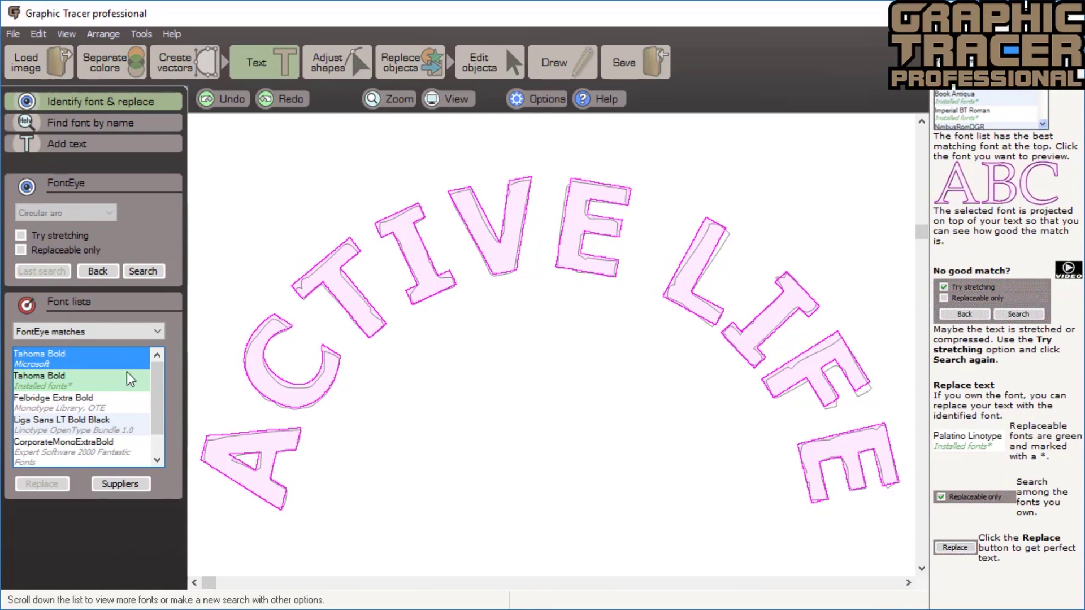
- Choose the installed Tahoma Bold match and rotate and nudge the L onto its outline
left_click(104, 393)
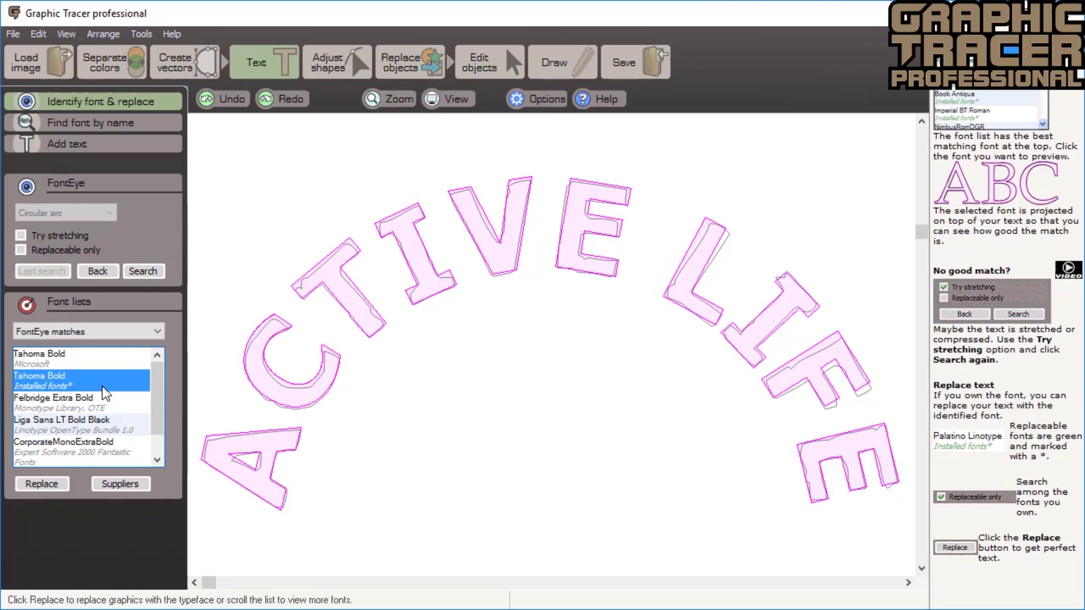
left_click(701, 277)
left_click_drag(729, 214, 733, 219)
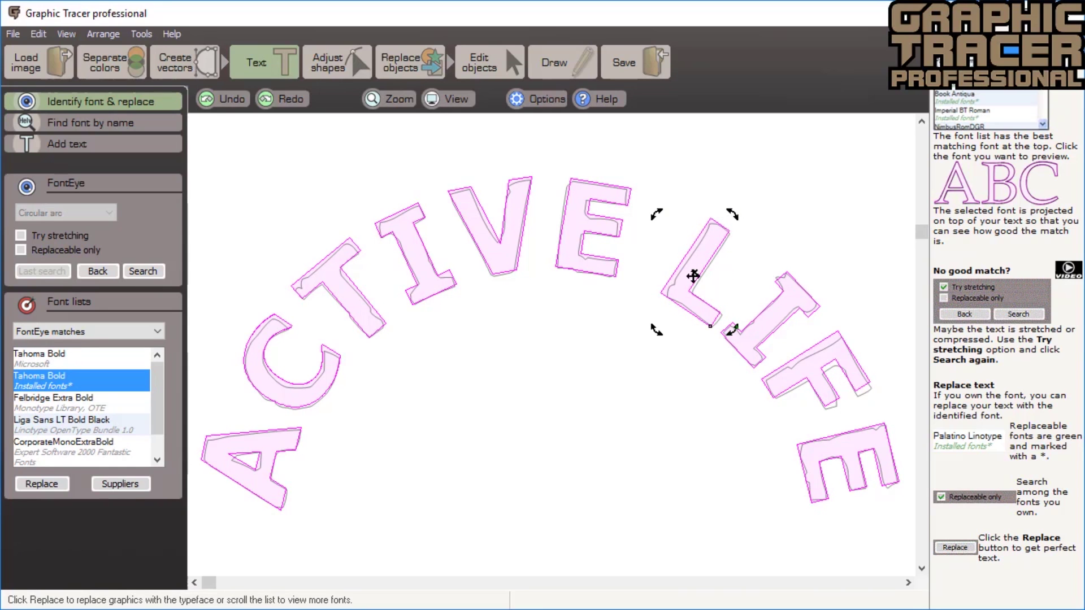
left_click_drag(695, 274, 697, 275)
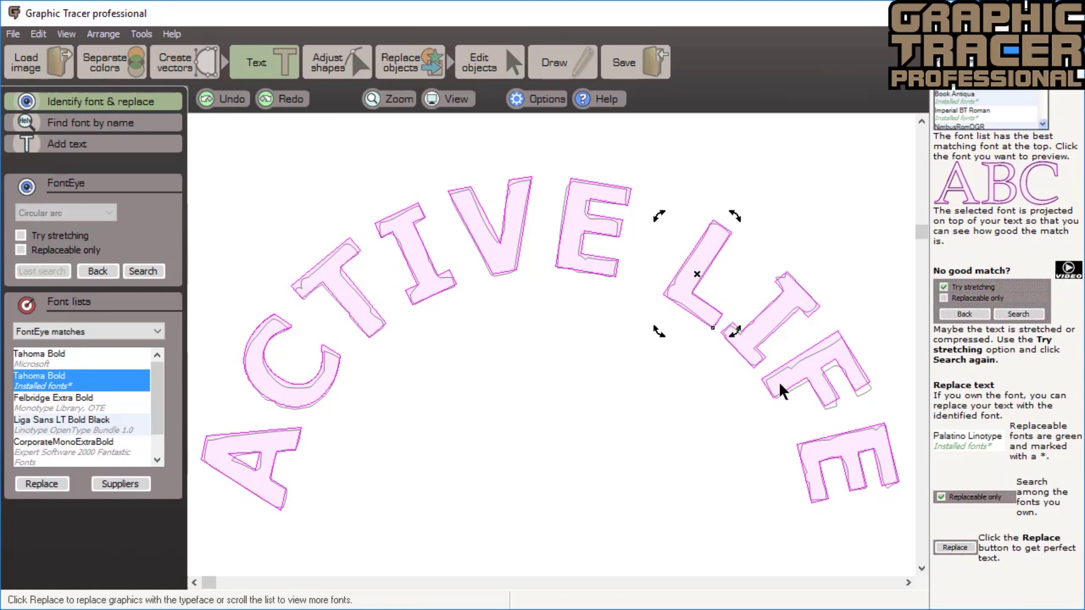
- Align the F with its outline and replace ACTIVE LIFE with Tahoma Bold text
left_click(805, 378)
left_click_drag(816, 369, 819, 371)
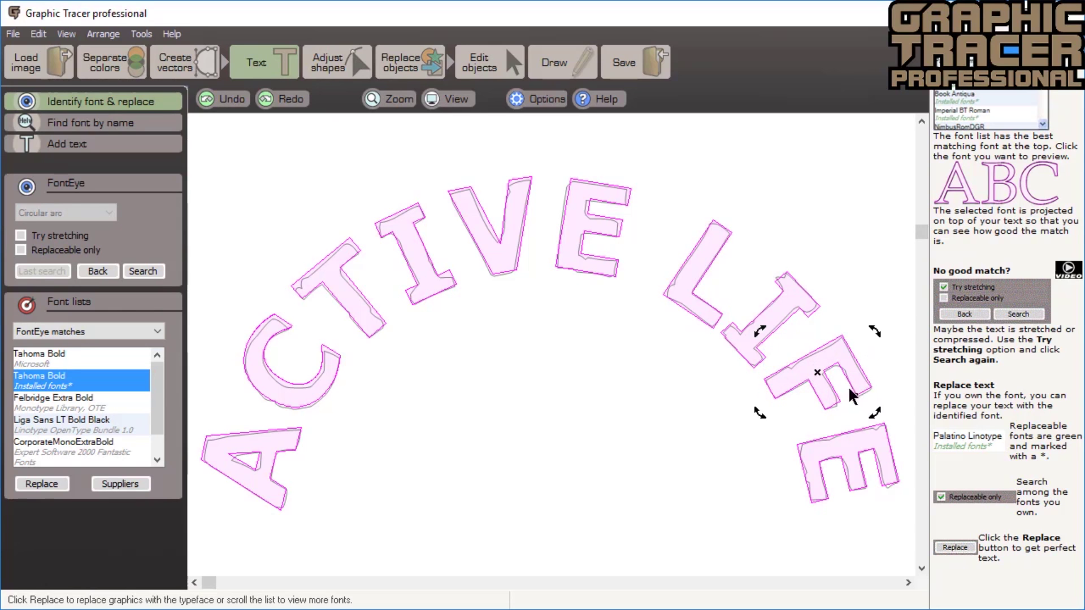
left_click(670, 440)
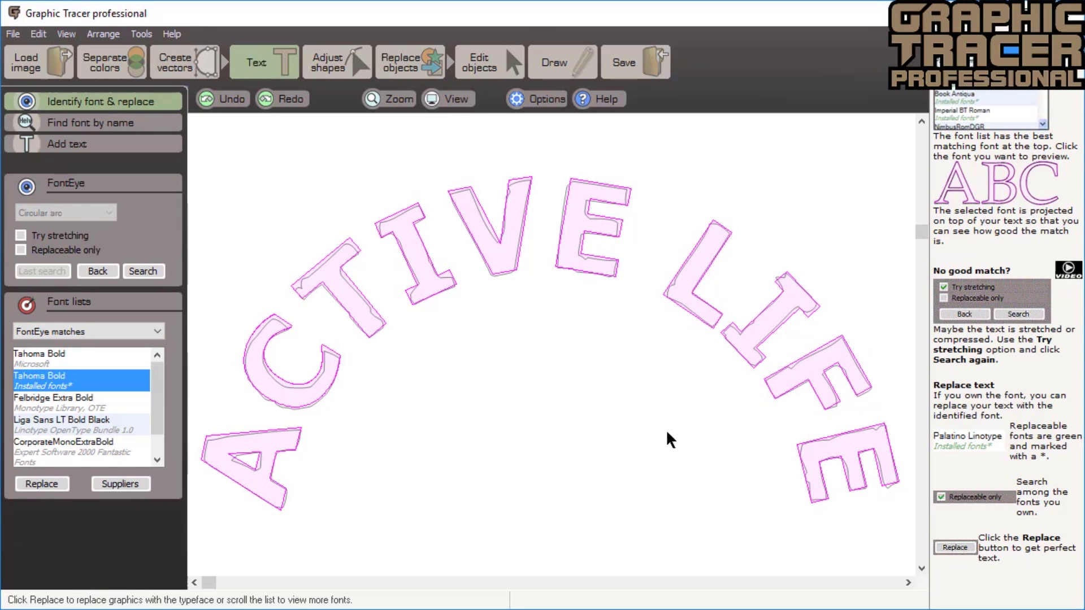
left_click(41, 485)
left_click_drag(334, 396, 690, 535)
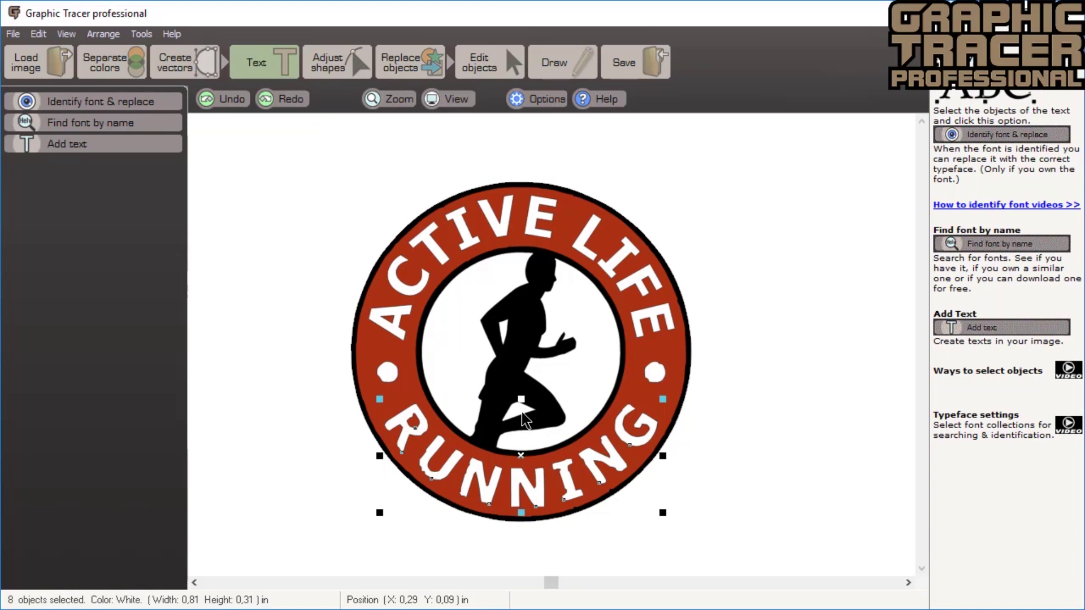
- Fit a Circular arc baseline under RUNNING and split it into labelled letters
left_click(132, 97)
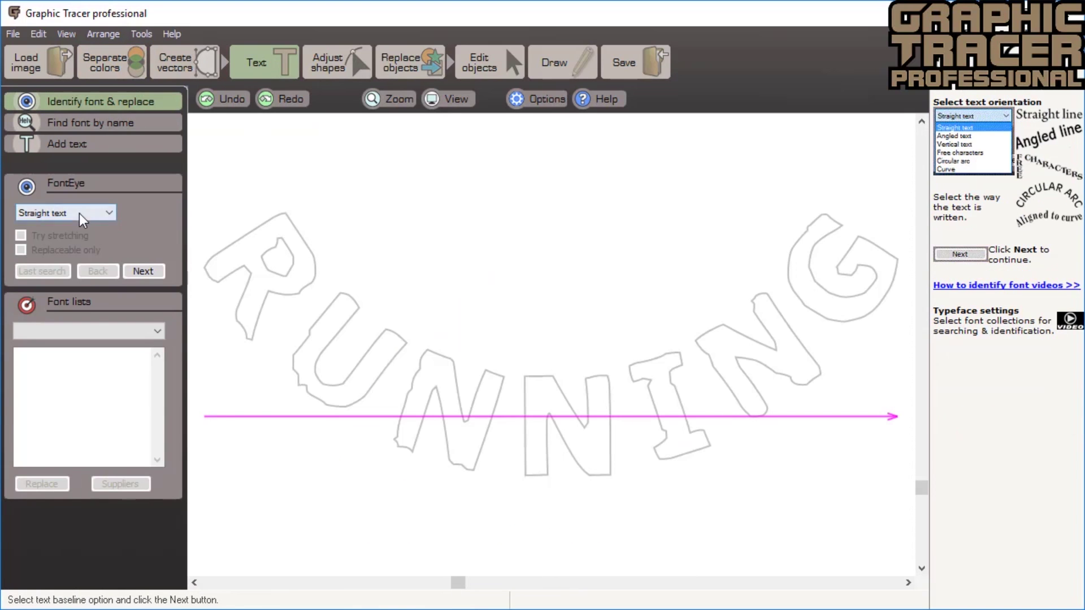
left_click(79, 213)
left_click(69, 270)
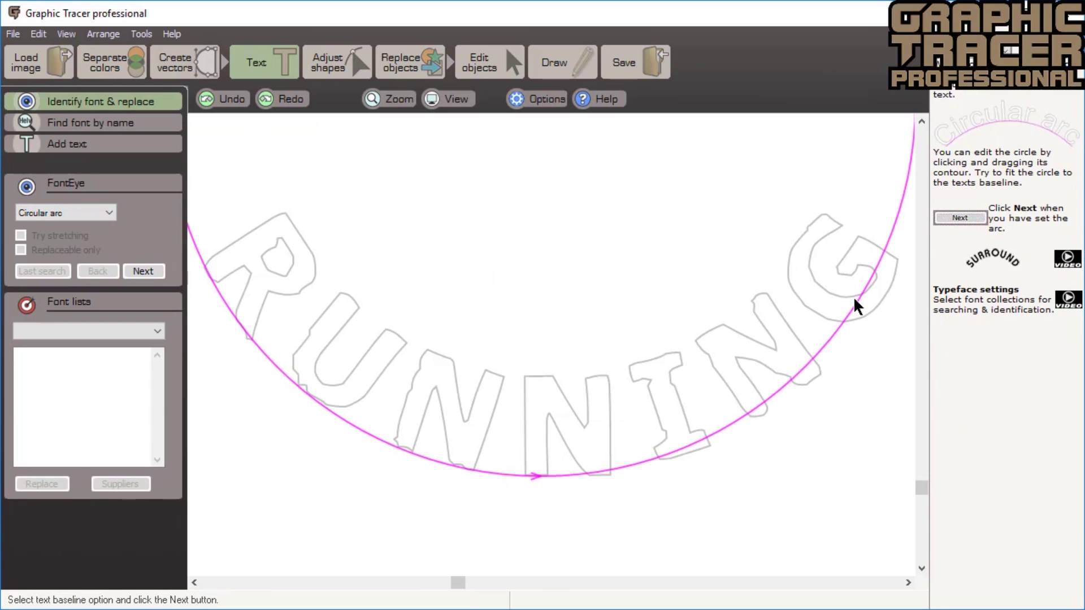
left_click_drag(855, 304, 874, 311)
left_click(148, 274)
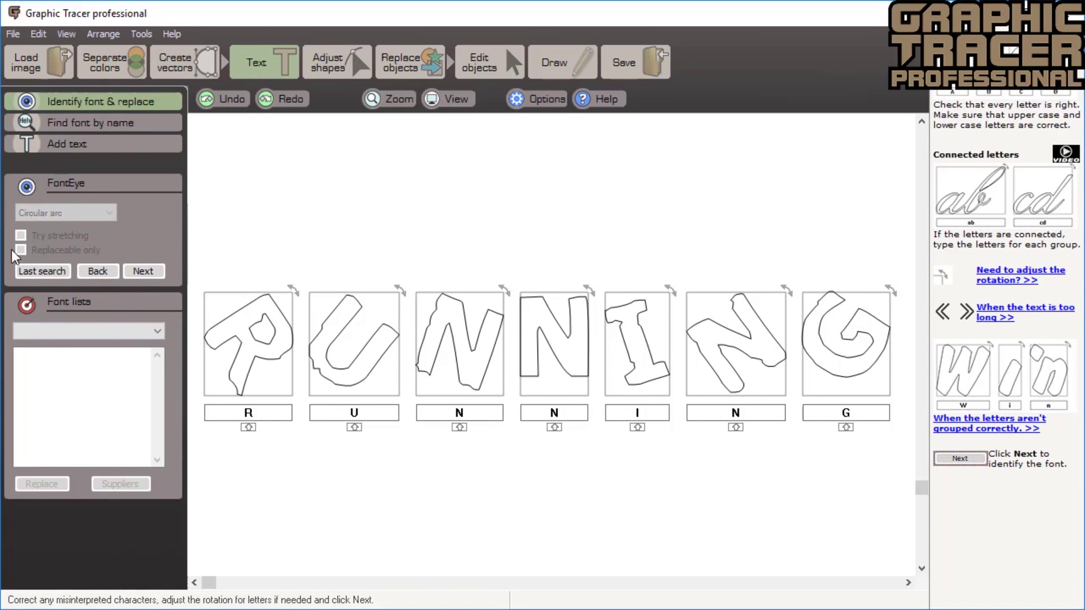
- Rerun the last font search and replace RUNNING with installed Tahoma Bold
left_click(26, 271)
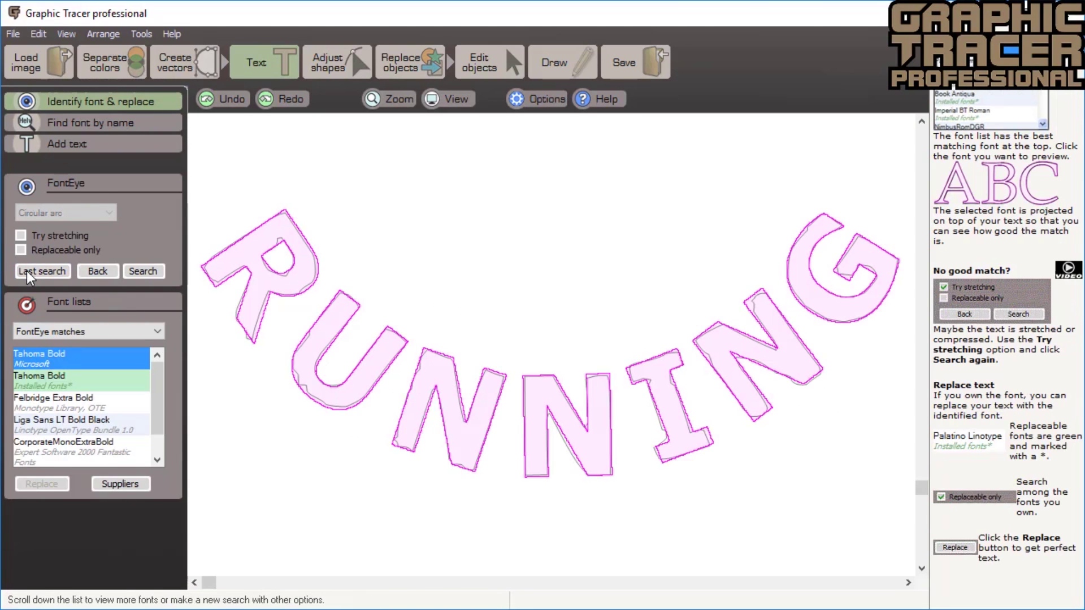
left_click(63, 381)
left_click(45, 484)
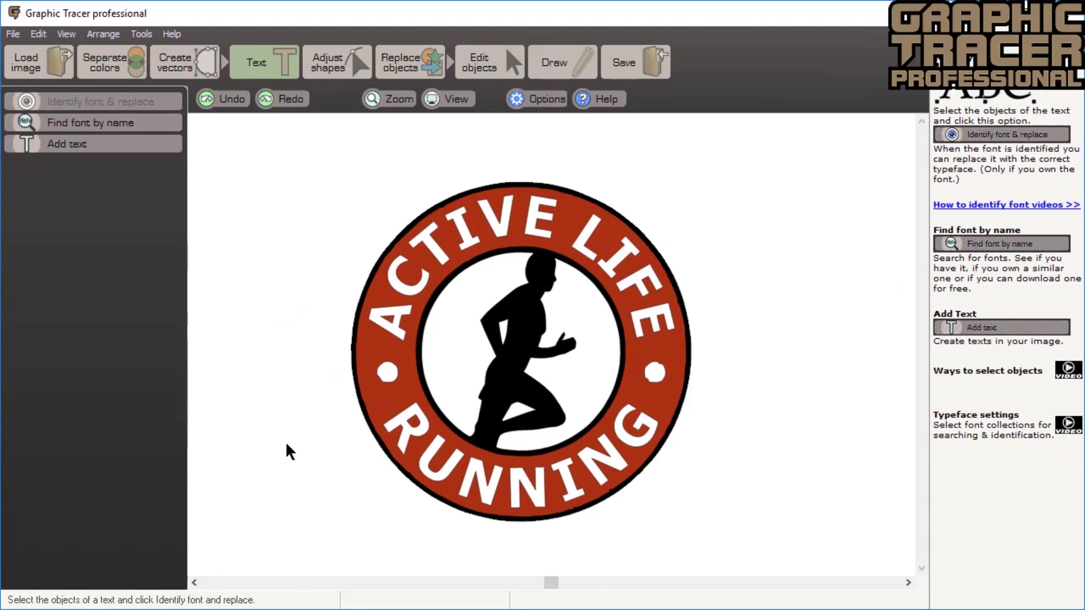
left_click(351, 67)
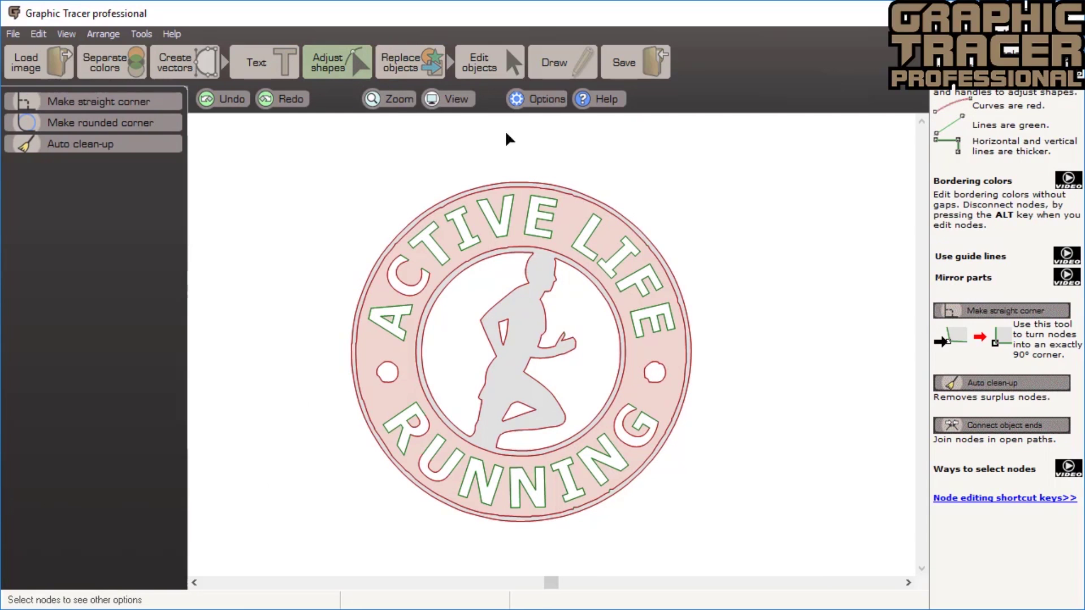
- Select the top-tip nodes of the white area in front of the runner and make them a corner
left_click(606, 298)
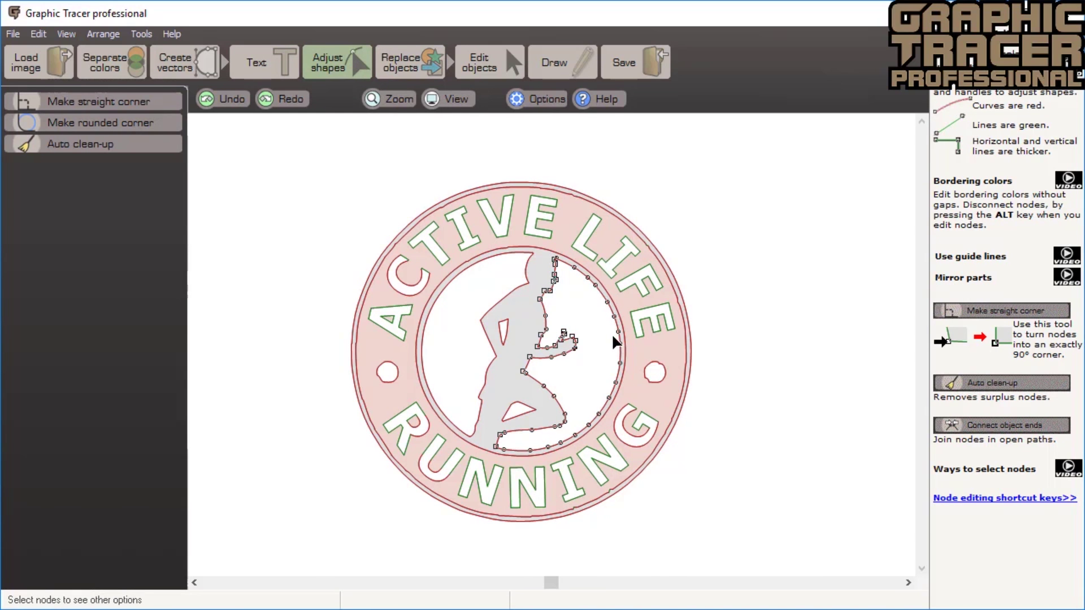
scroll(558, 256, "up", 5)
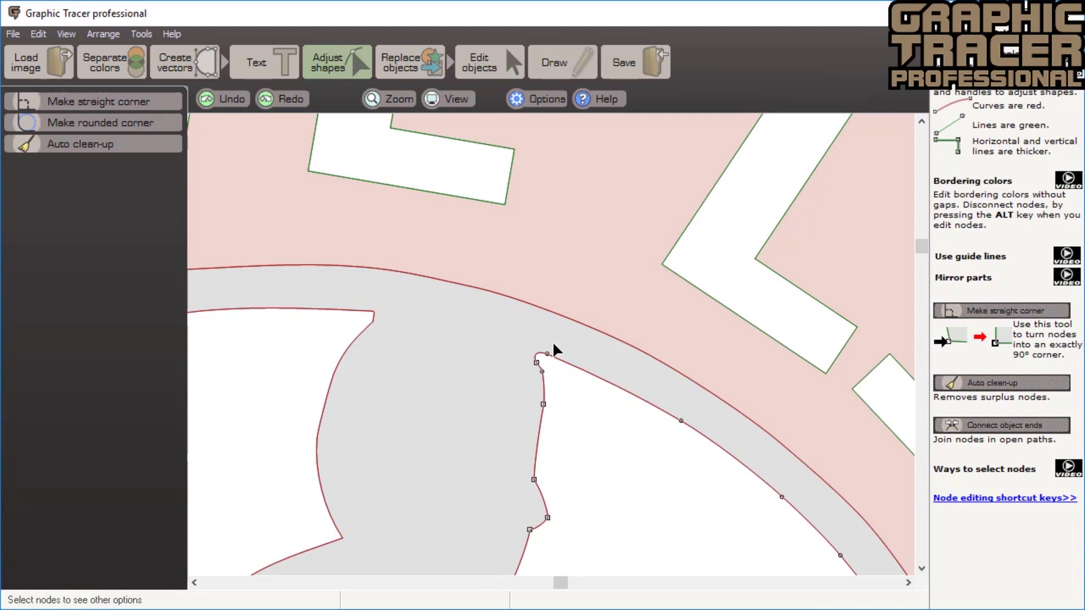
left_click_drag(554, 344, 526, 366)
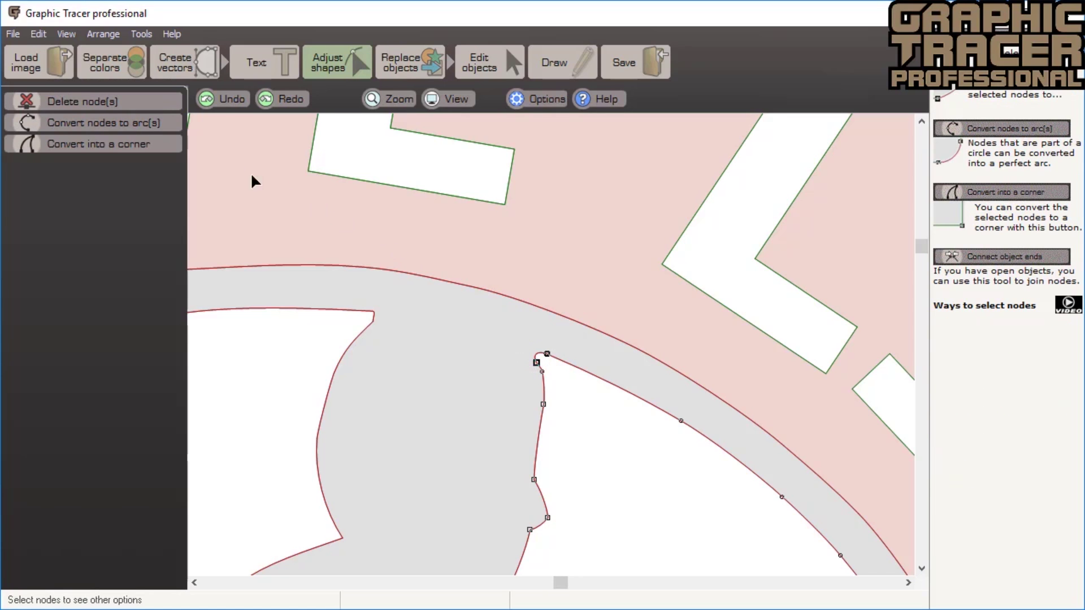
left_click(162, 143)
- Convert the white area's nodes along the inner circle into a true arc
scroll(548, 345, "down", 5)
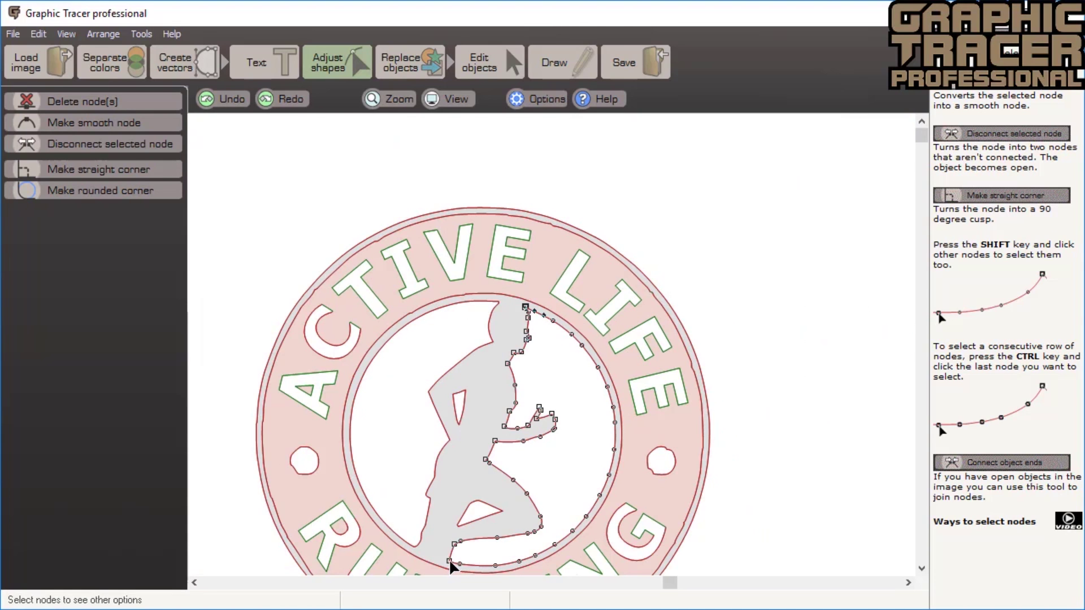
left_click(450, 561, "ctrl")
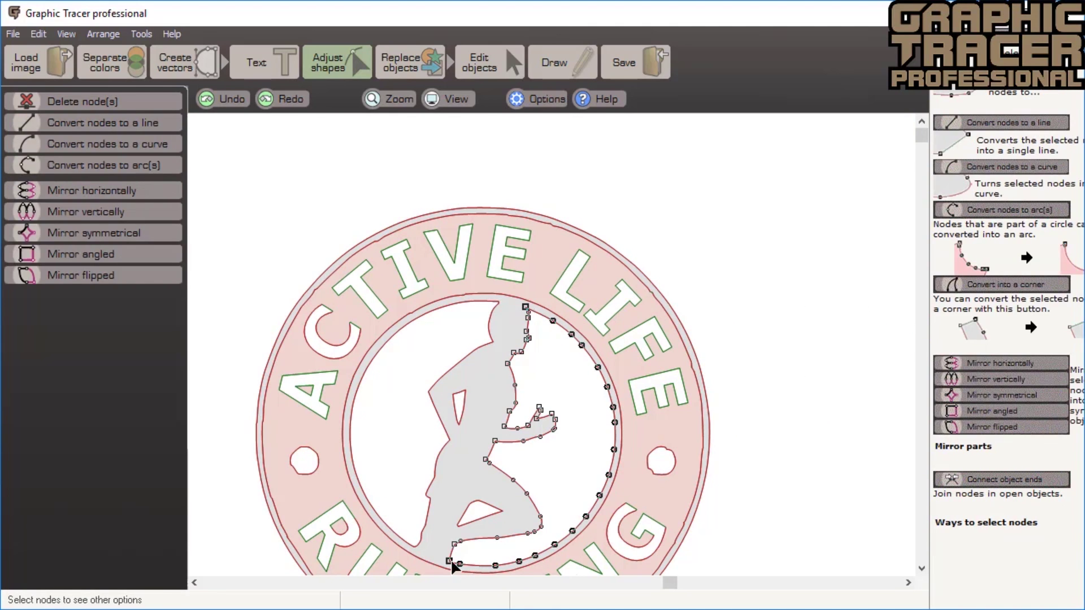
left_click(168, 164)
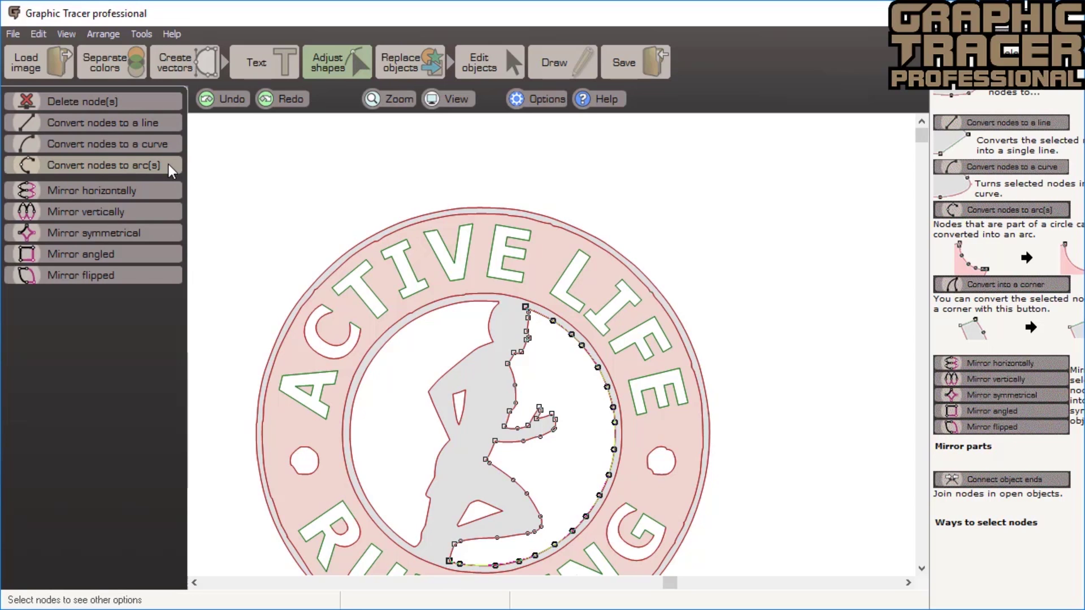
left_click(168, 164)
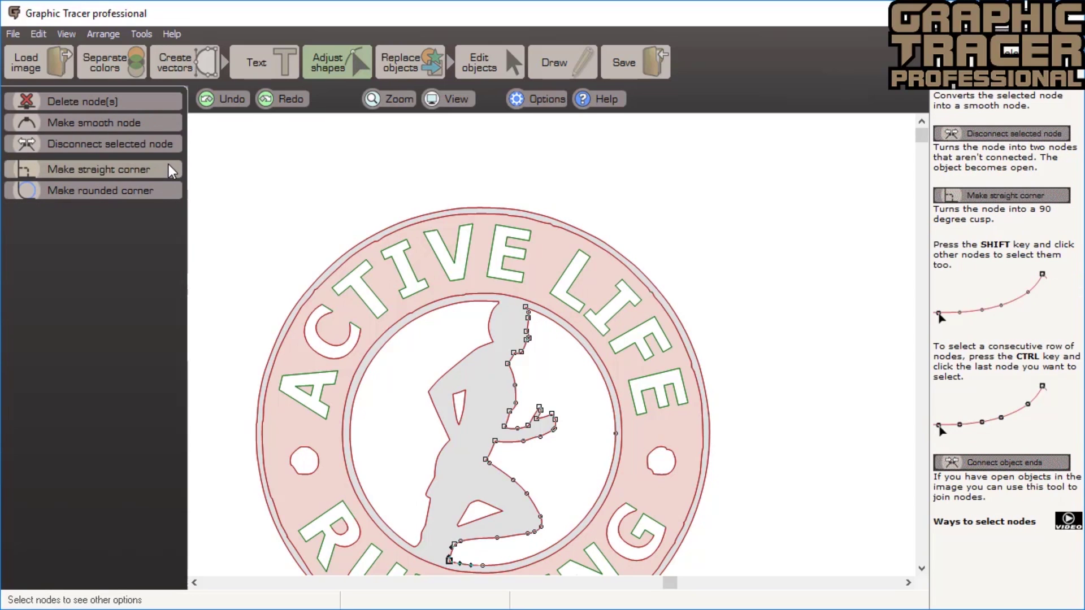
left_click(349, 181)
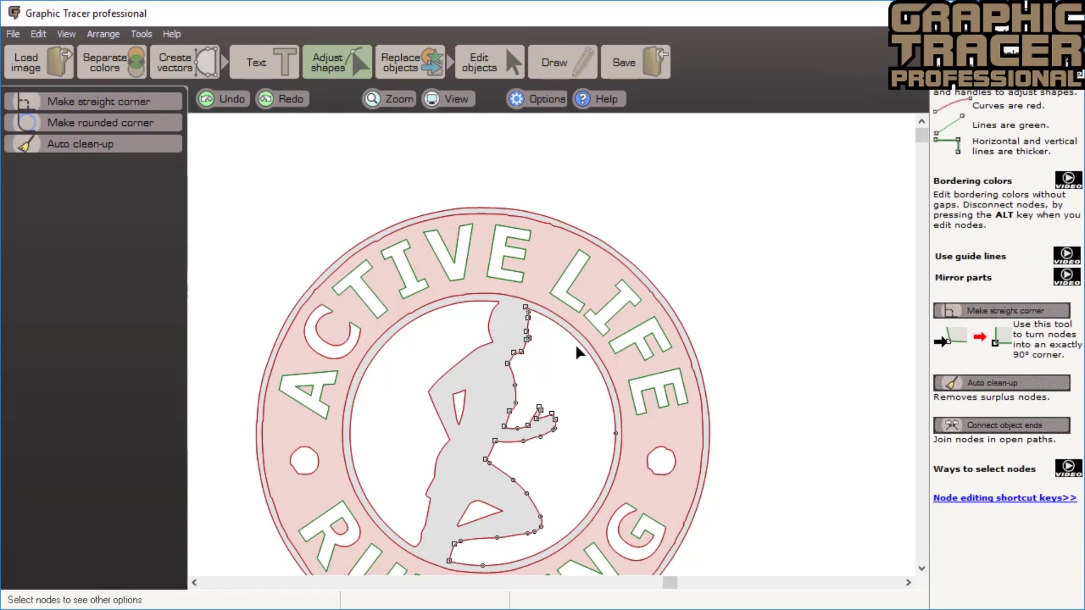
- Merge the two nodes where the runner's head meets the ring into a sharp corner
left_click(476, 299)
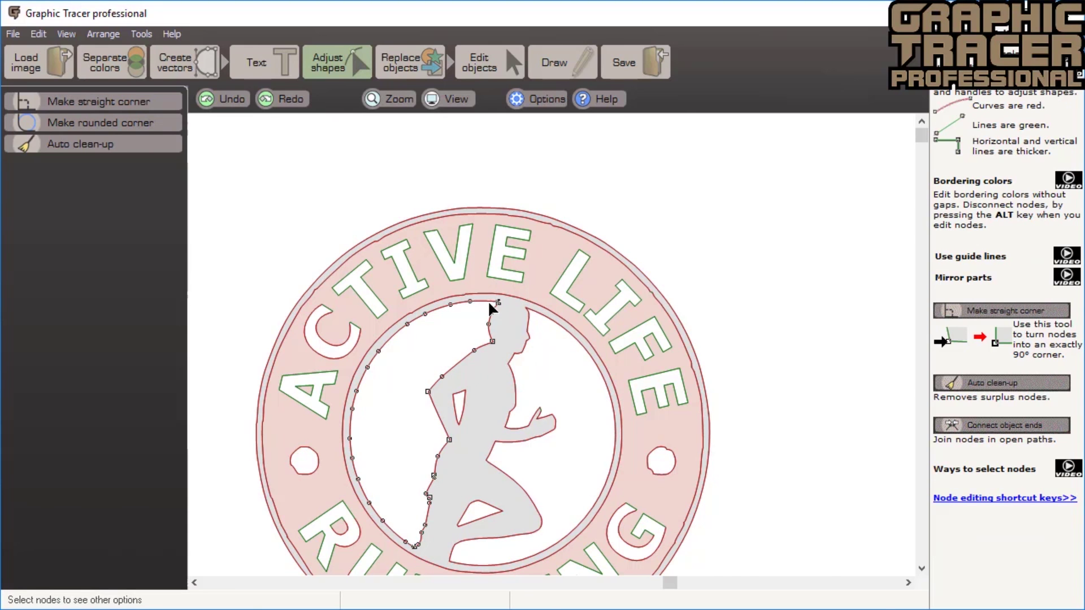
scroll(489, 307, "up", 5)
left_click_drag(556, 324, 652, 392)
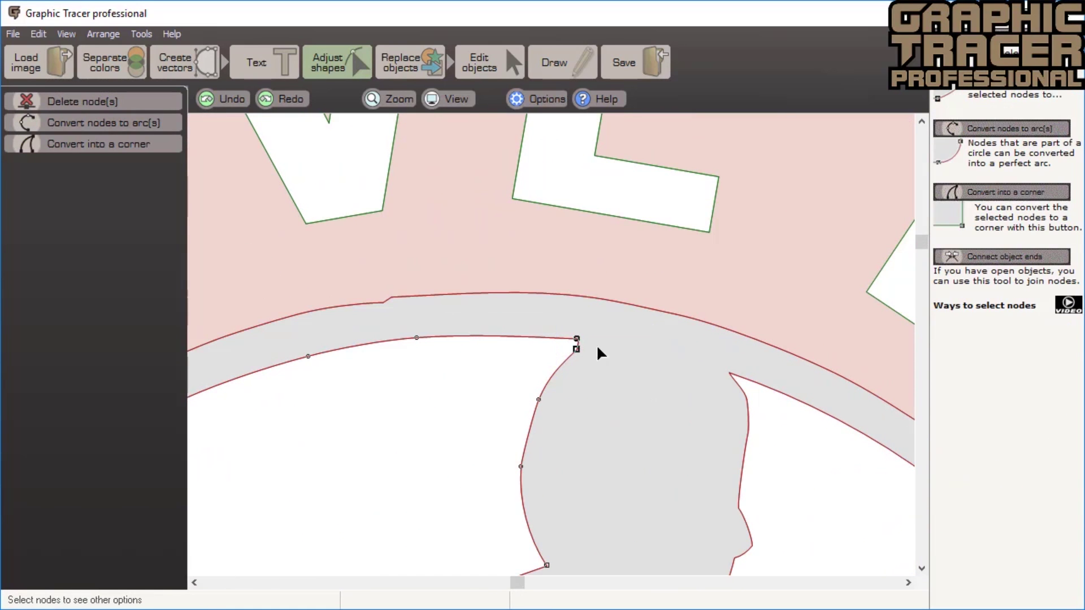
left_click(162, 144)
- Turn the lower runner–ring junction nodes into a sharp corner
scroll(548, 341, "down", 5)
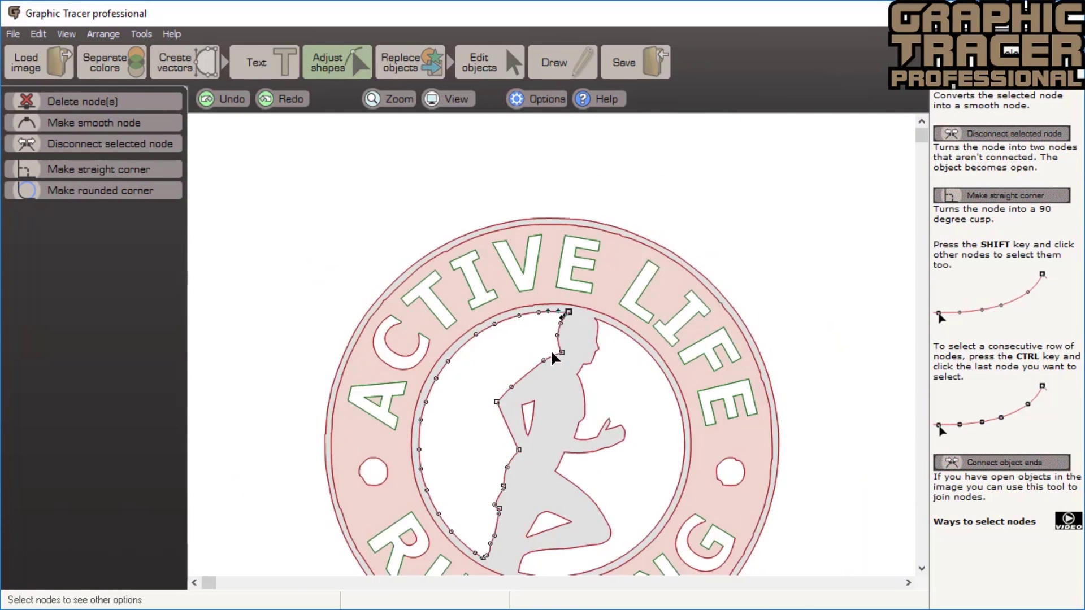
scroll(551, 345, "up", 3)
scroll(551, 345, "up", 2)
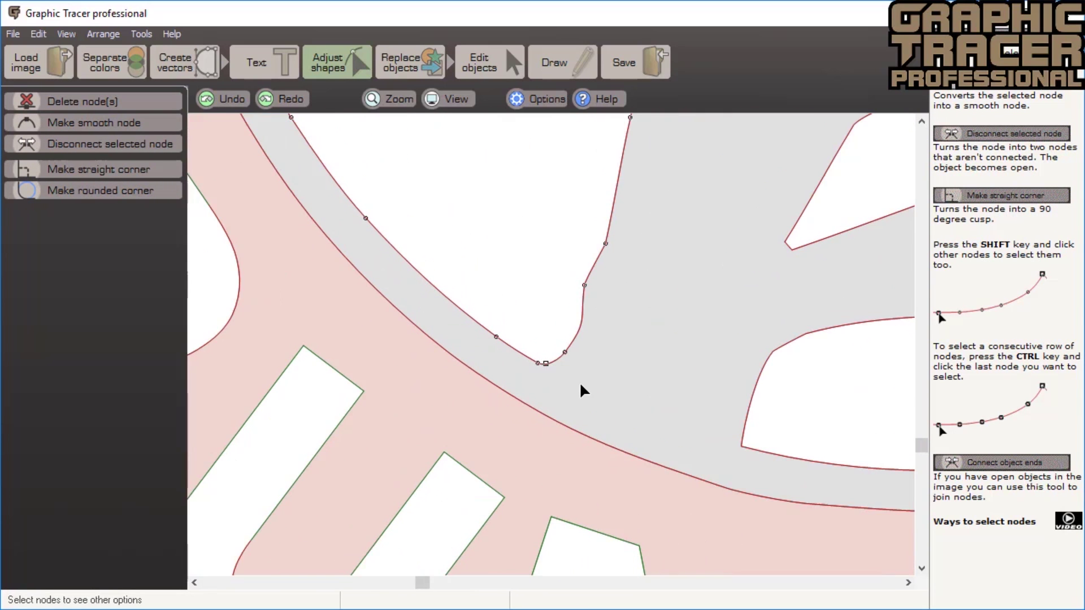
left_click(548, 364)
left_click_drag(594, 341, 531, 373)
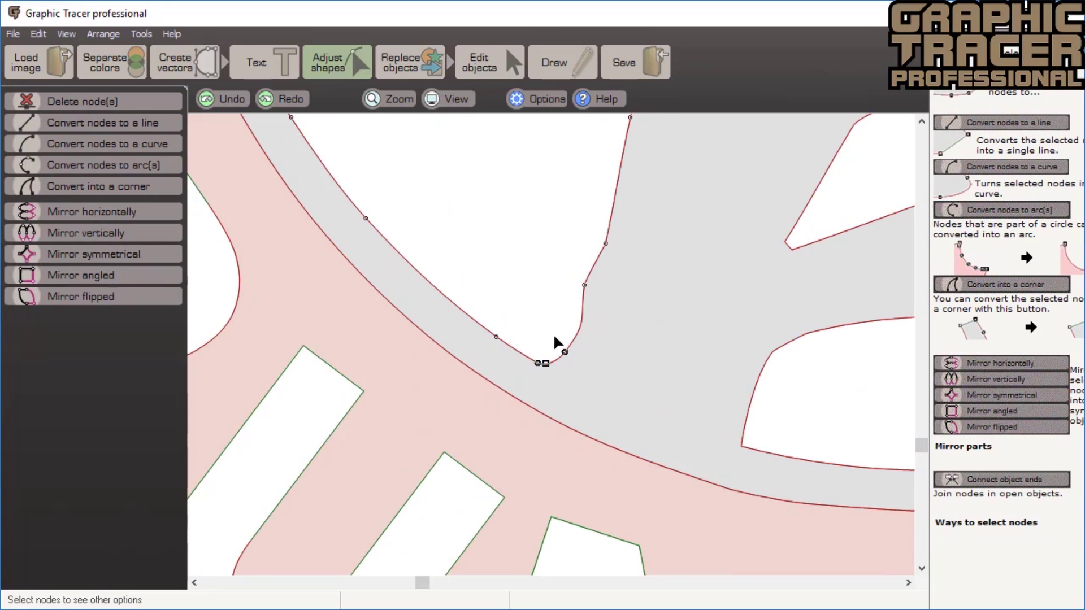
left_click(168, 189)
- Convert the inner ring's left-edge nodes into a perfect arc
scroll(562, 255, "down", 1)
scroll(550, 344, "down", 3)
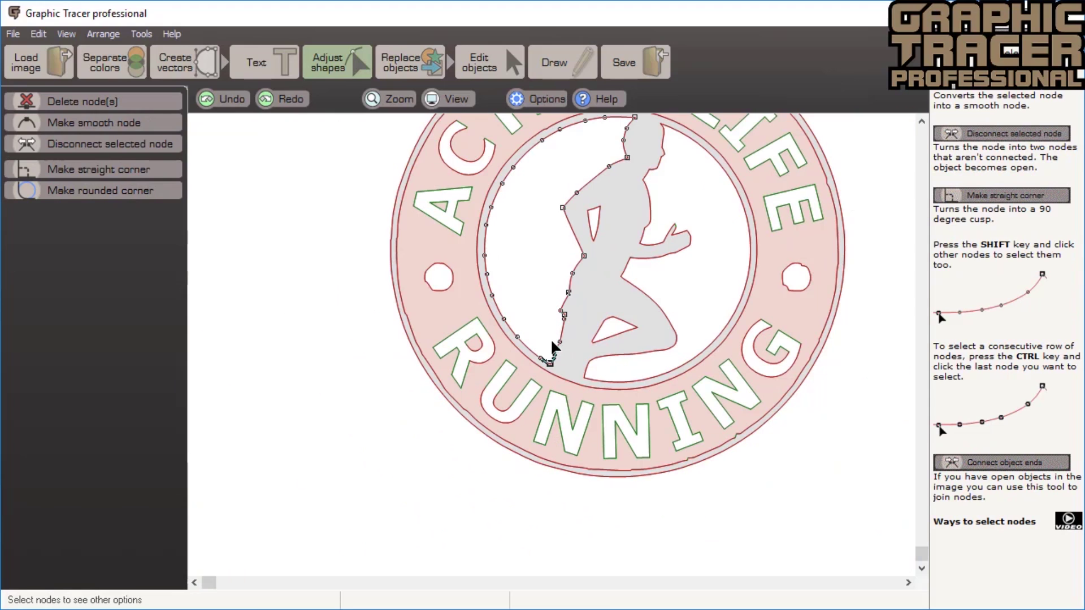
left_click(636, 117, "ctrl")
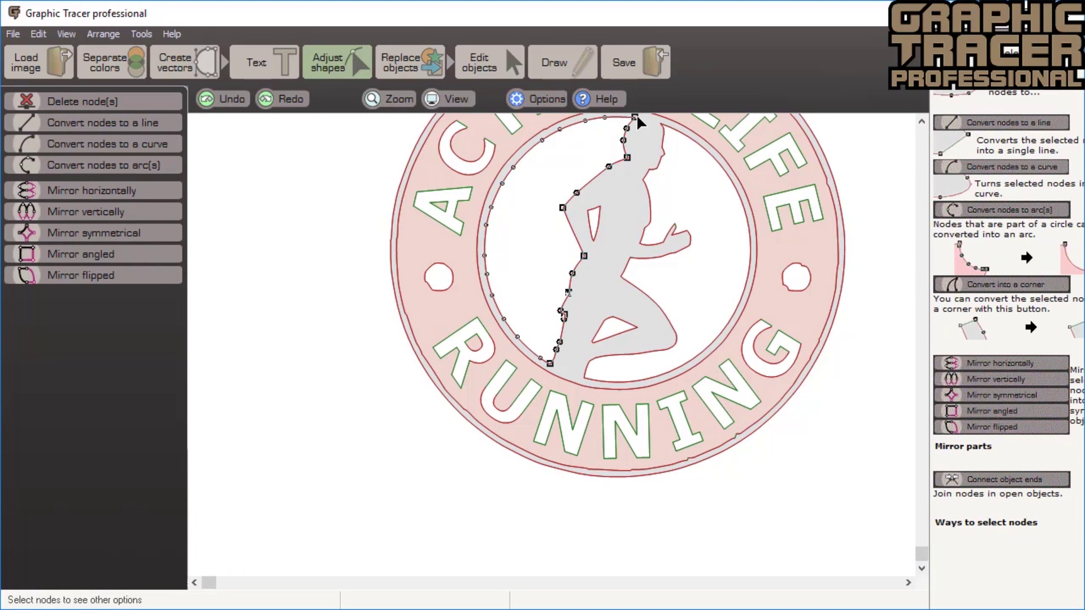
left_click(636, 116, "ctrl")
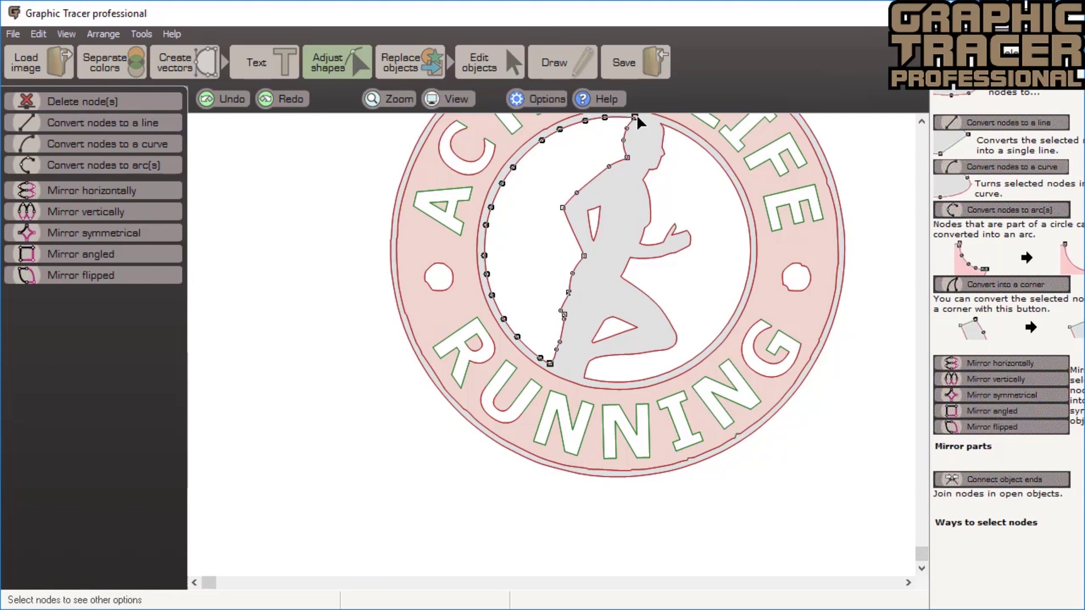
left_click(174, 165)
left_click(548, 341)
scroll(548, 340, "up", 2)
scroll(548, 340, "up", 2)
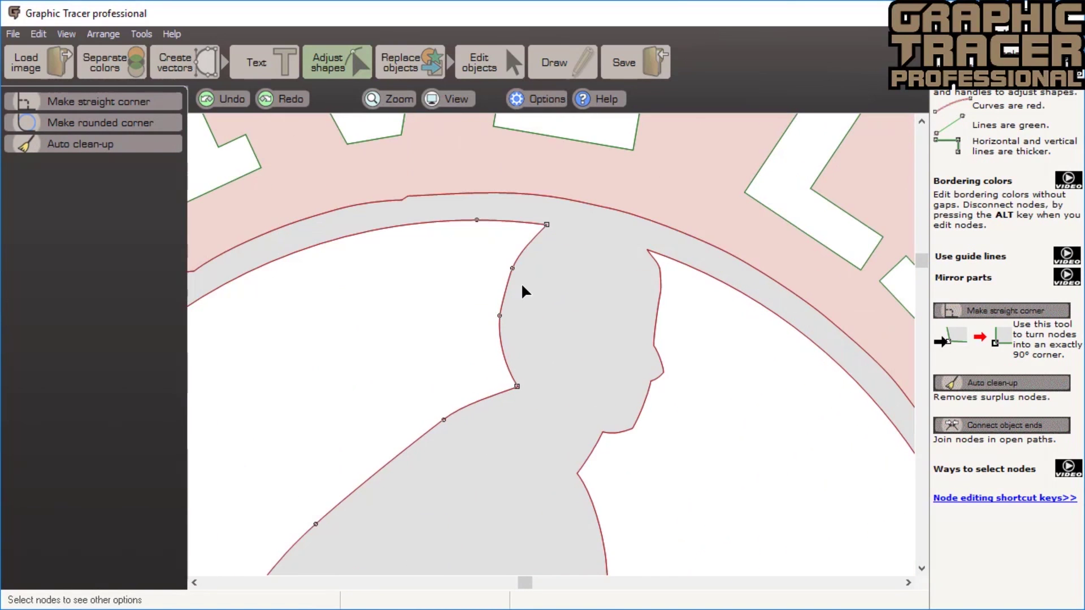
key("v")
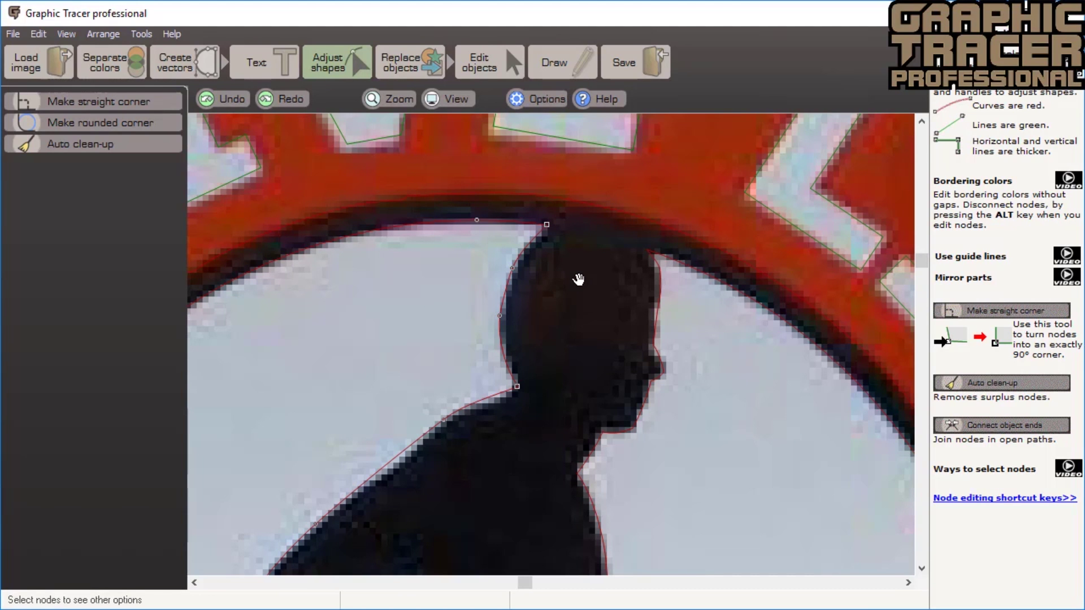
scroll(576, 282, "down", 1)
key("v")
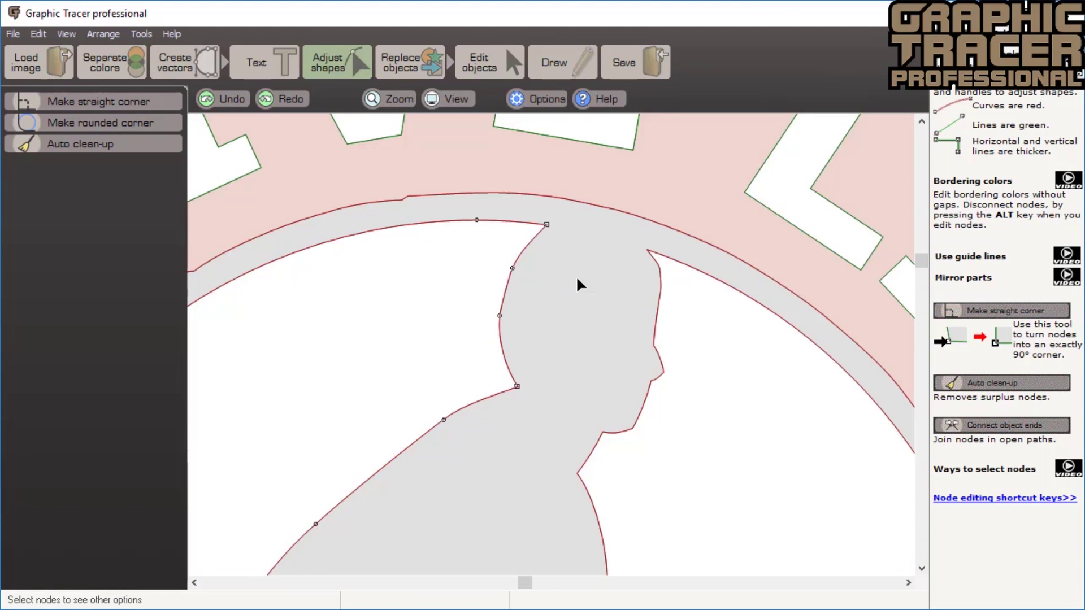
scroll(549, 342, "down", 2)
scroll(549, 342, "down", 2)
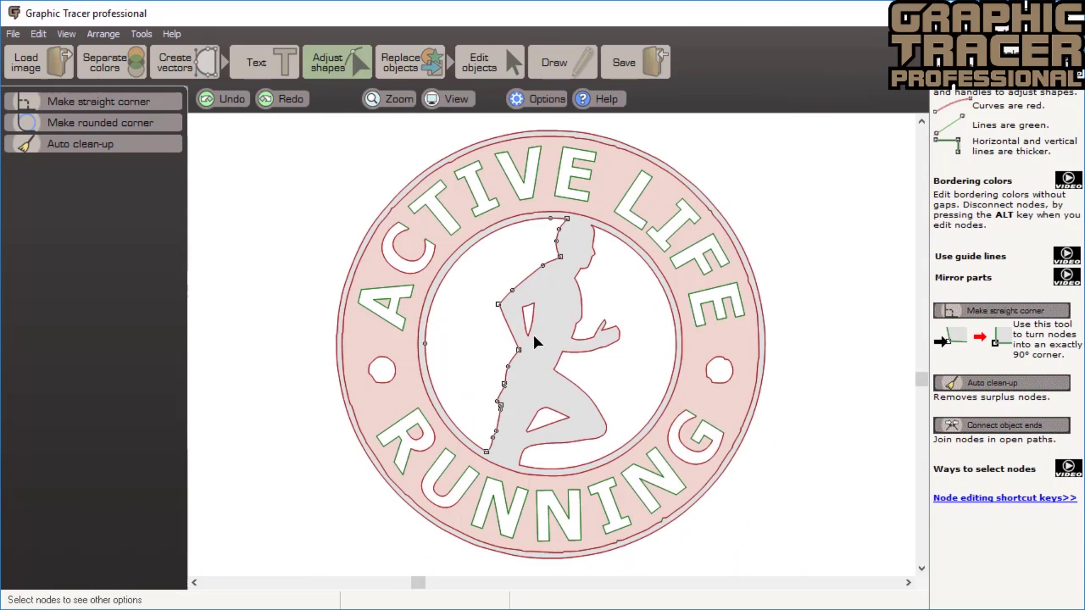
left_click(406, 59)
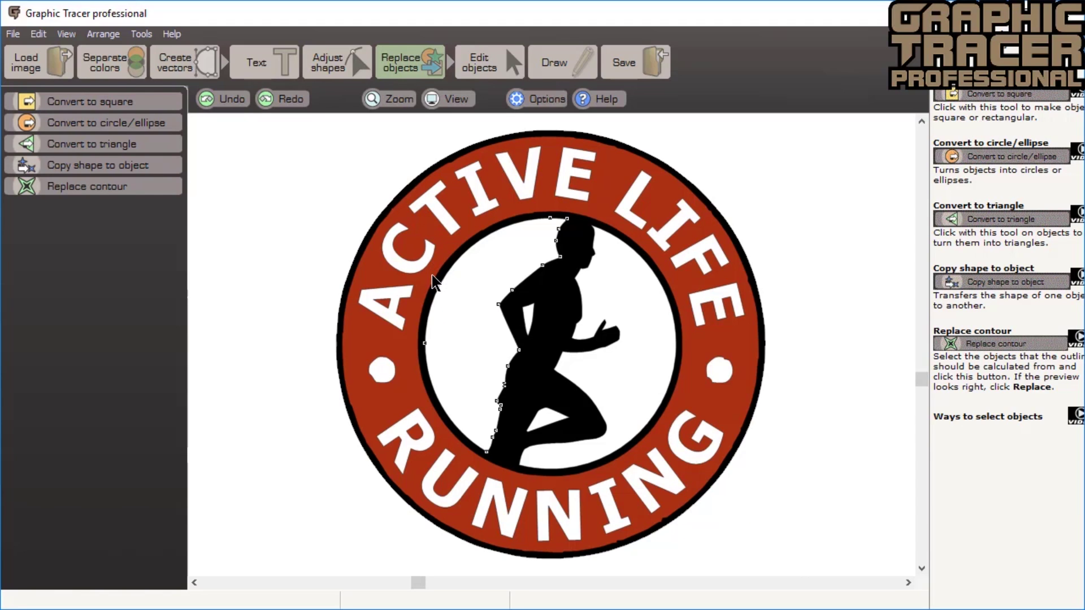
- Apply Convert to circle/ellipse to the outer ring, left white dot, inner black ring and right white dot
left_click(155, 121)
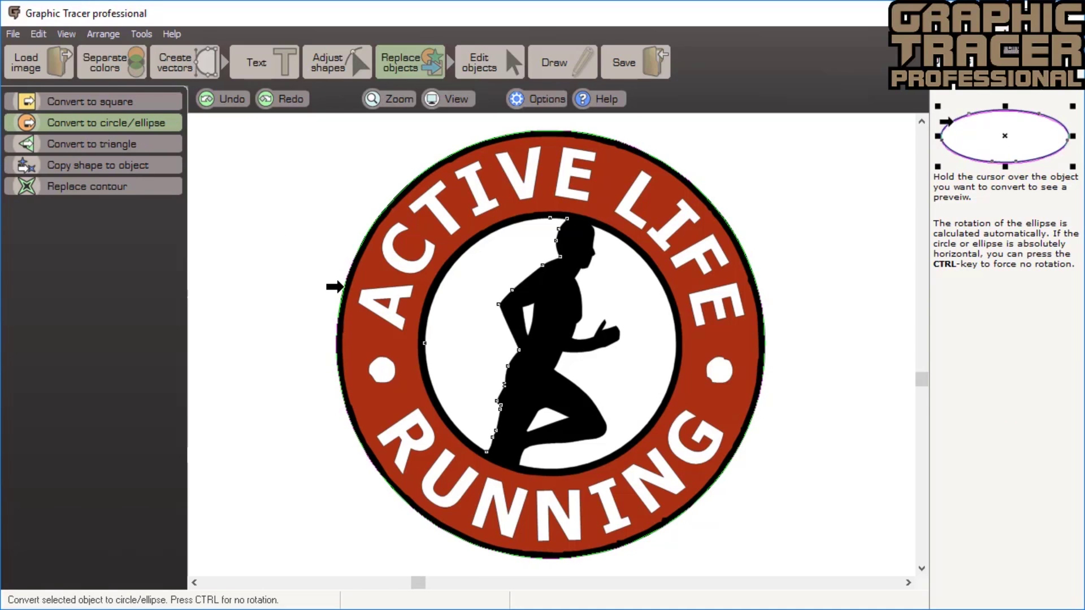
left_click(337, 289)
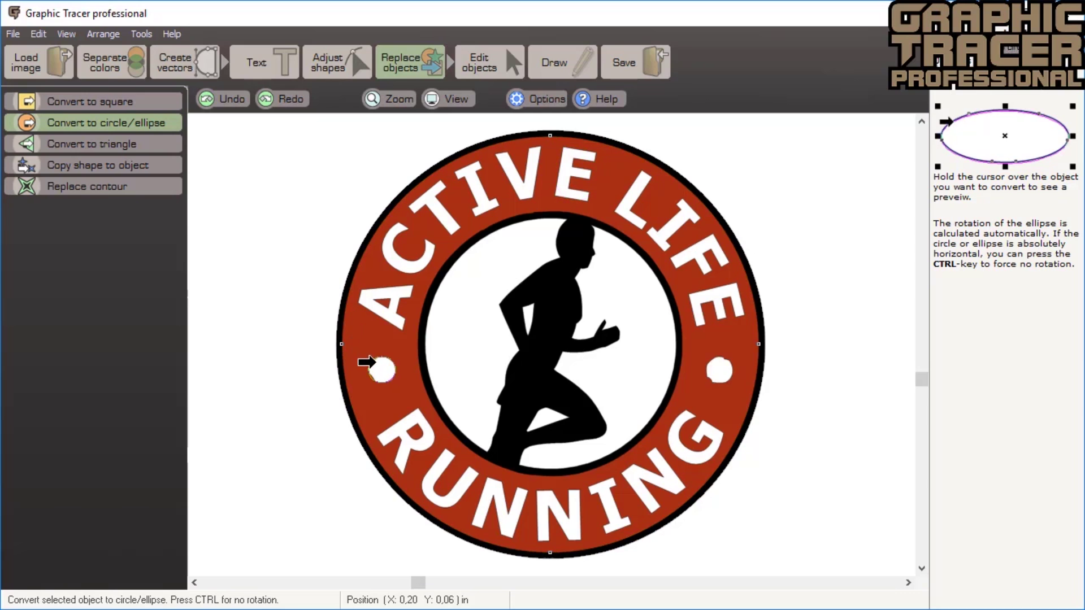
left_click(379, 364)
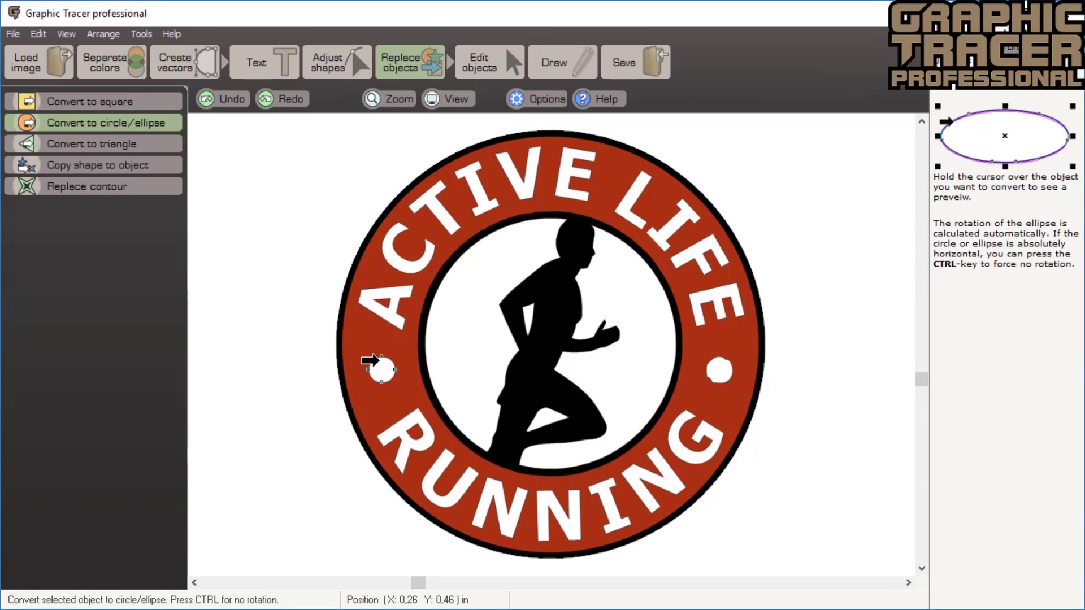
left_click(416, 346)
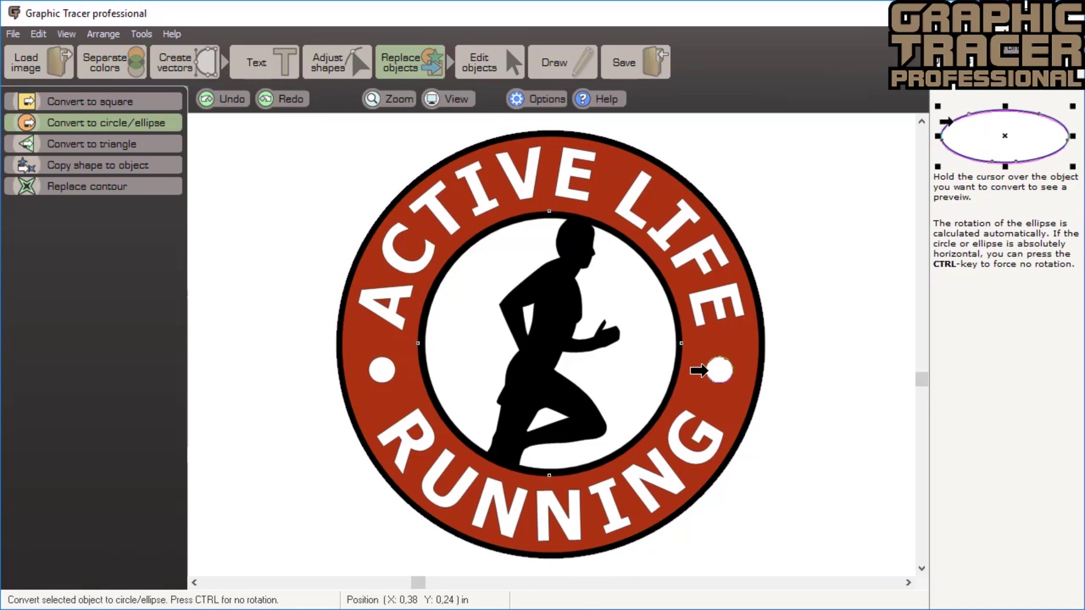
left_click(708, 370)
scroll(701, 370, "down", 1)
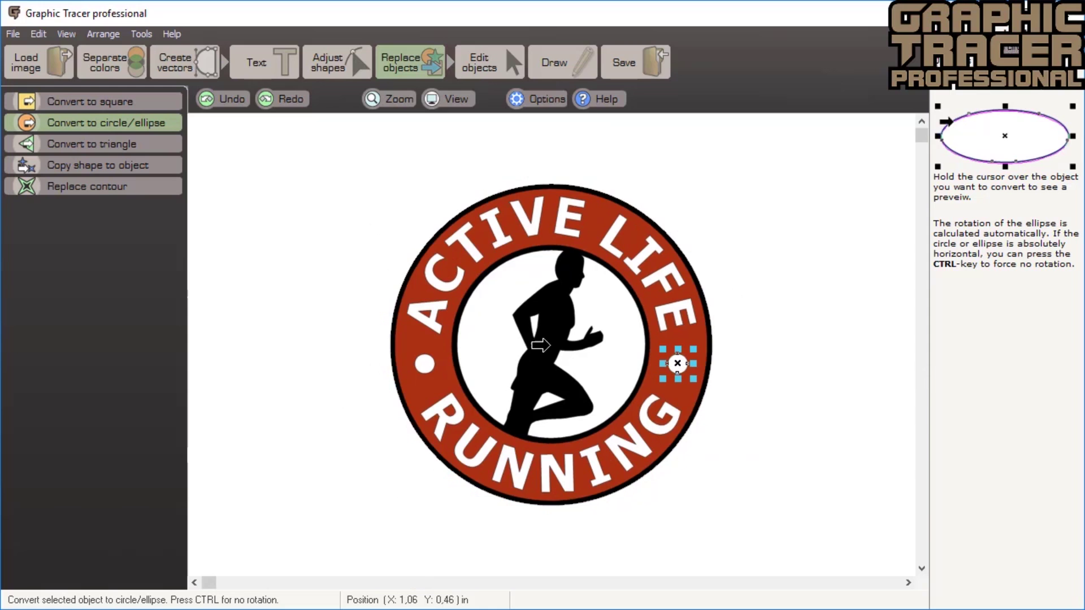
left_click(633, 61)
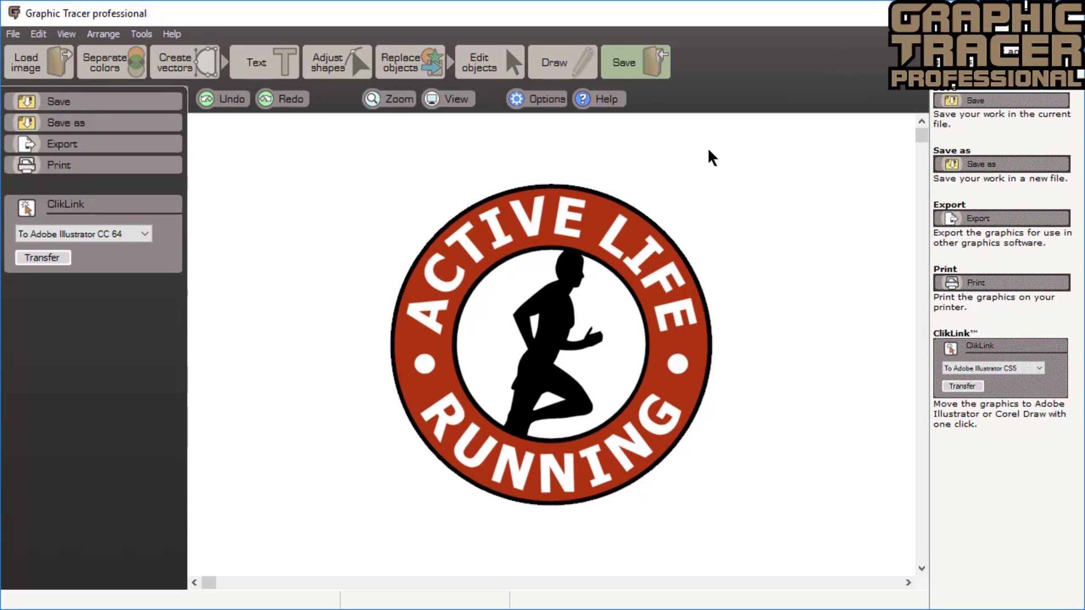
- Set the ClikLink transfer target to Corel Draw X8 and transfer the logo
left_click(141, 236)
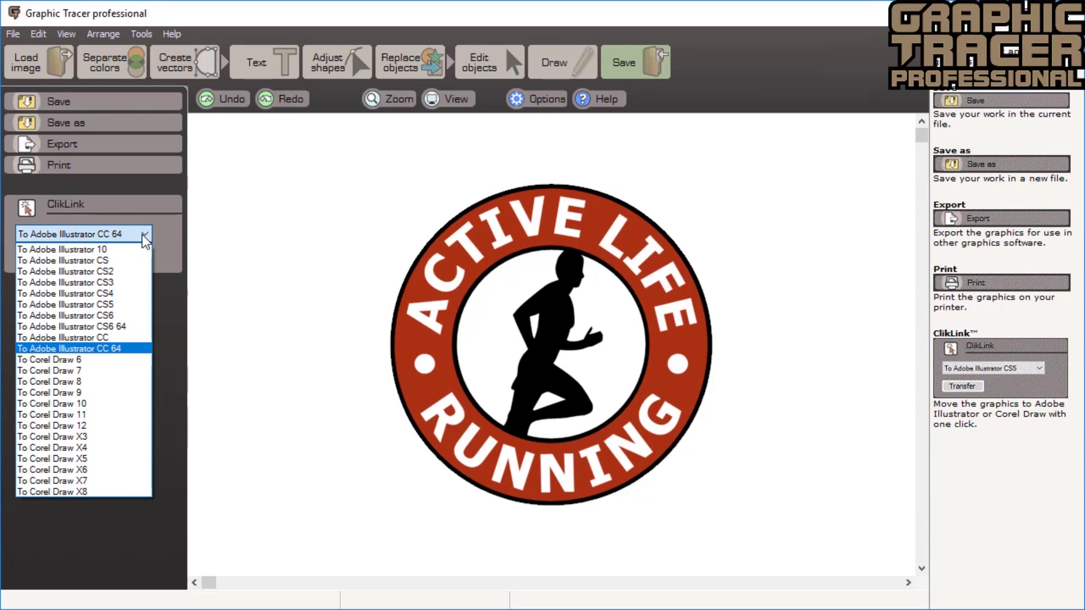
left_click(123, 490)
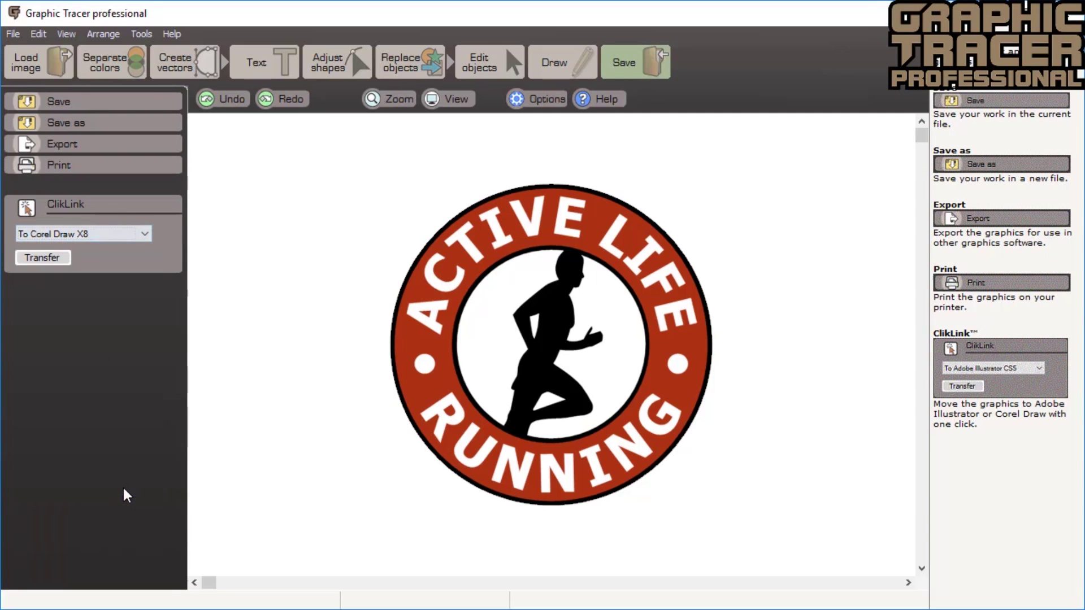
left_click(50, 259)
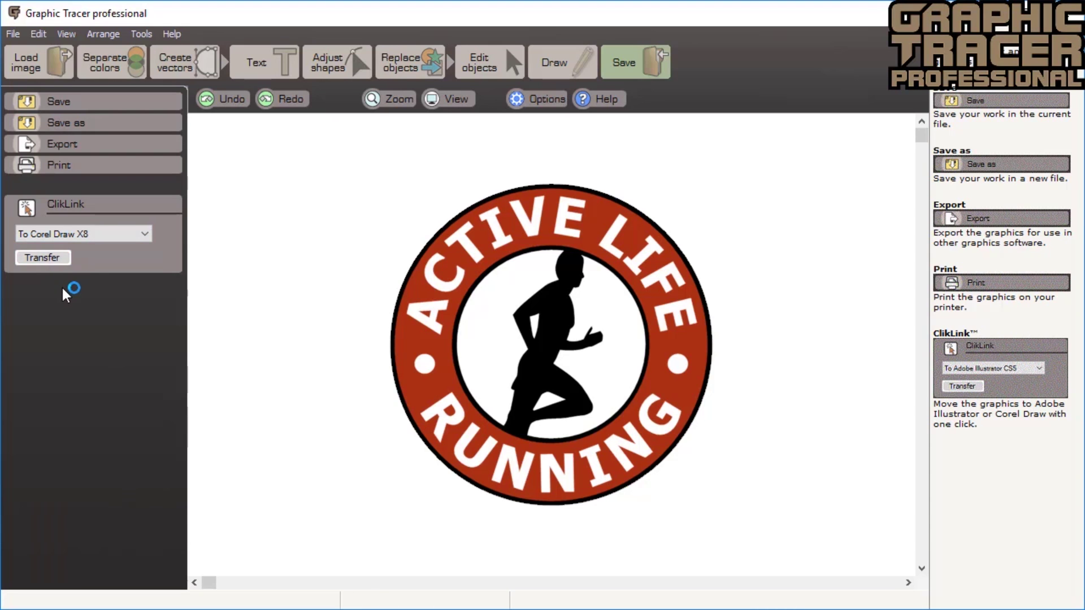